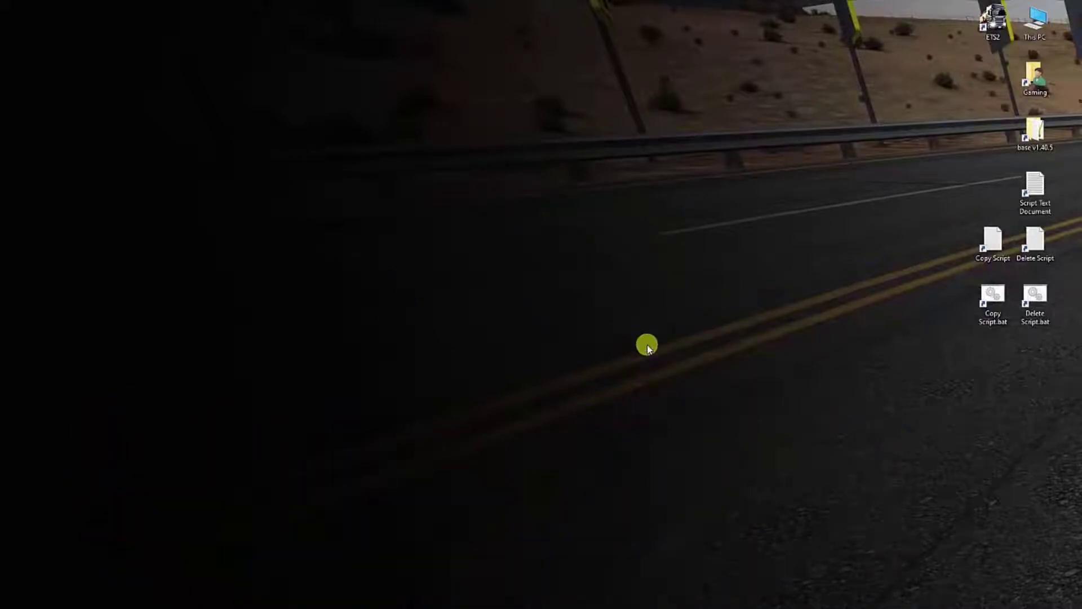
Open NVIDIA Control Panel's Configure SLI, Surround, PhysX page and choose Auto-select (recommended) as the PhysX processor.
right_click(571, 299)
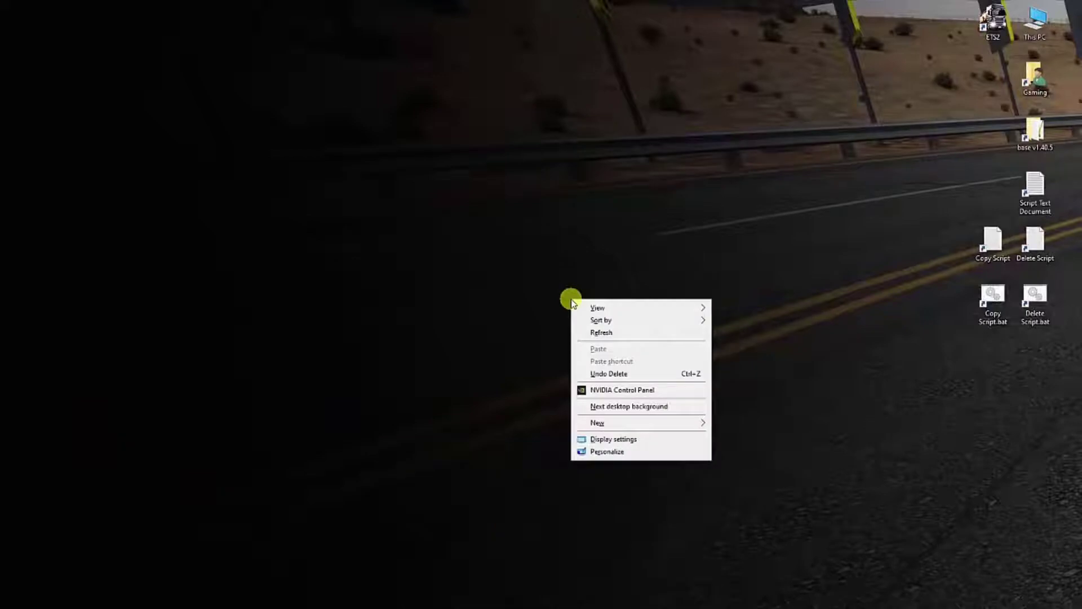
click(627, 390)
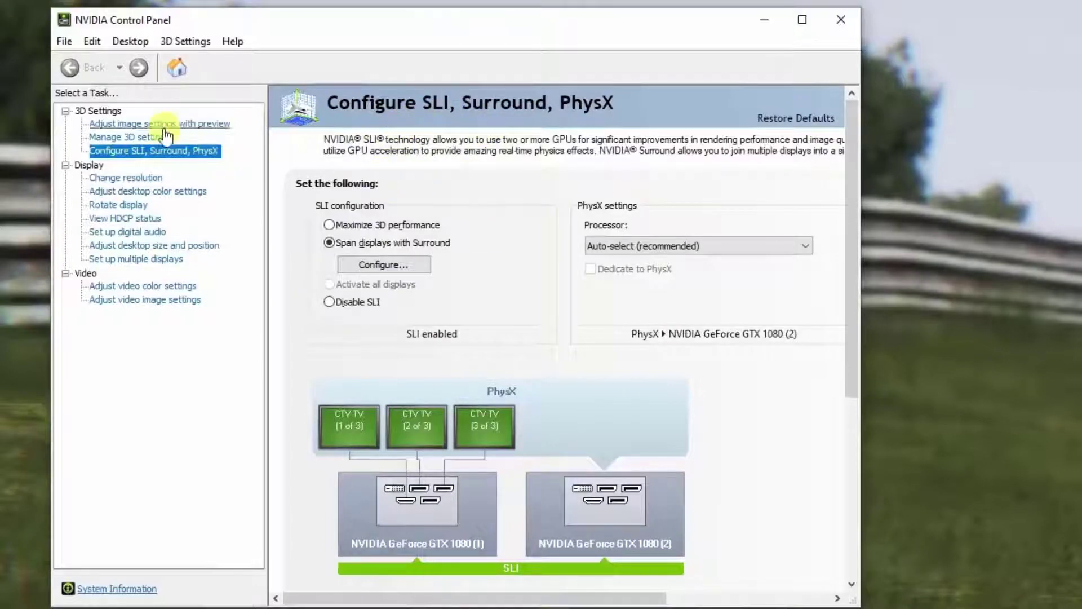
click(173, 152)
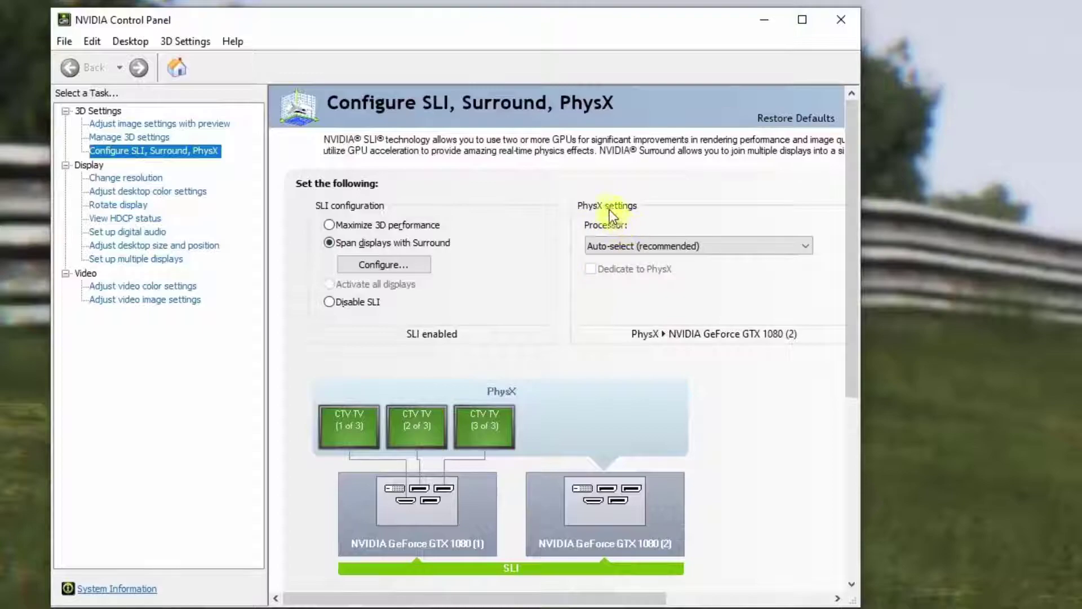
click(741, 253)
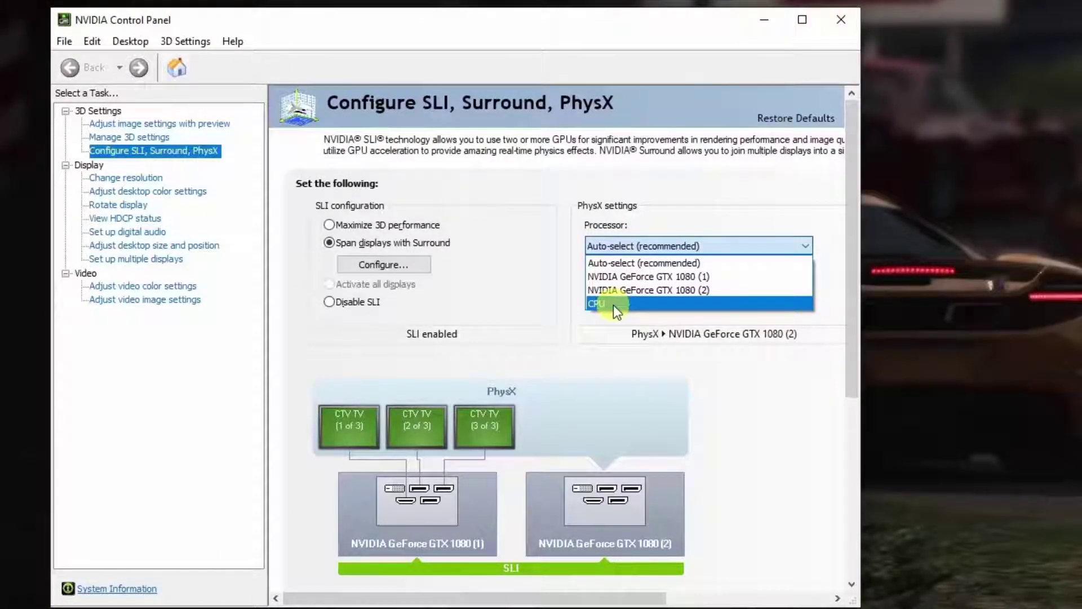
click(677, 265)
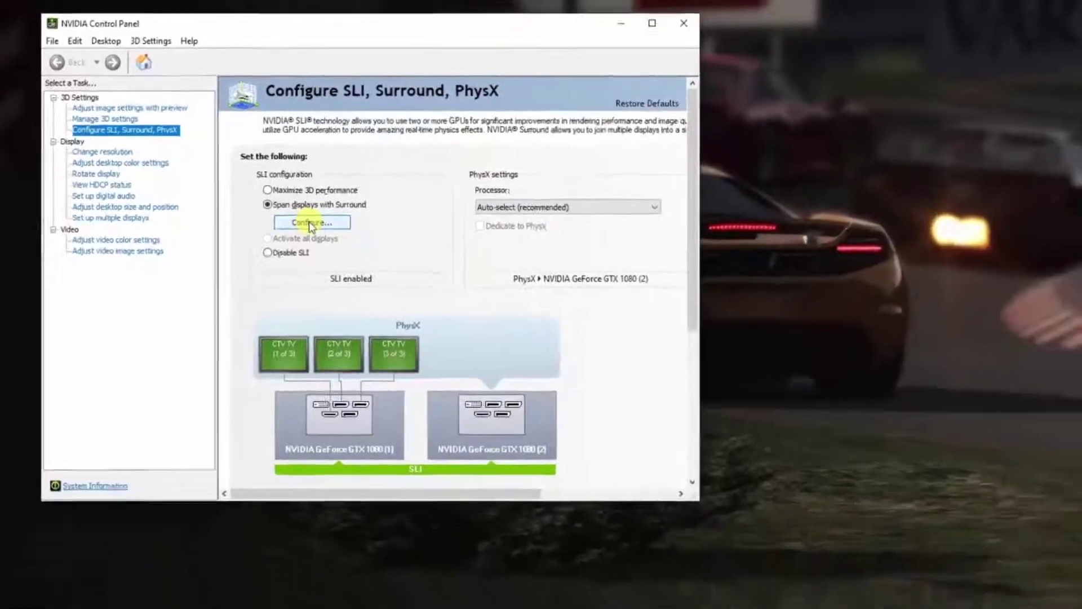
Open the Surround configuration for the spanned displays and examine its resolution choices and bezel correction values.
click(380, 264)
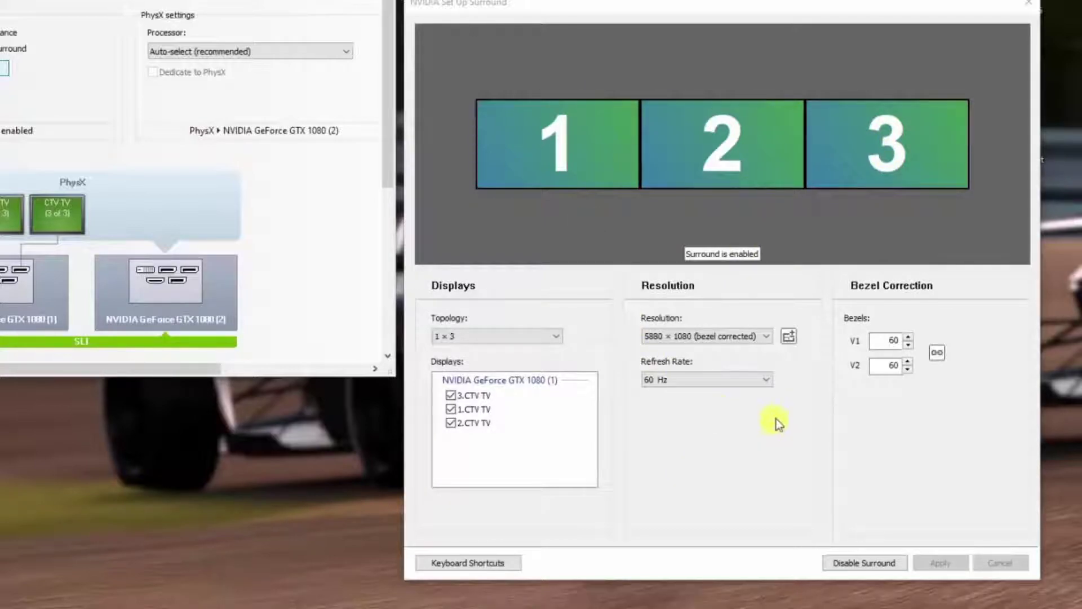
click(771, 337)
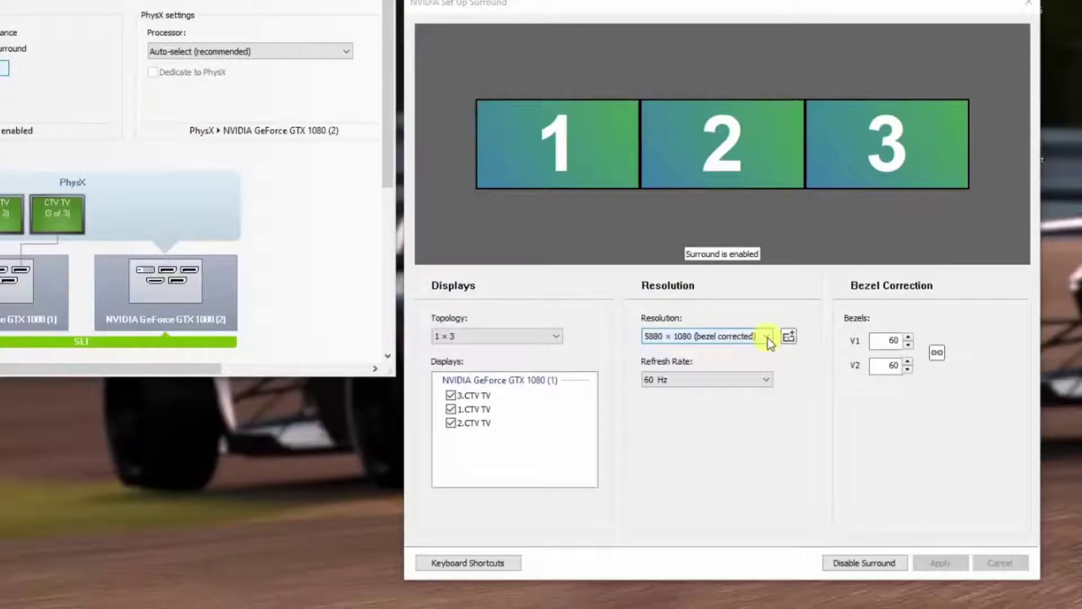
click(885, 340)
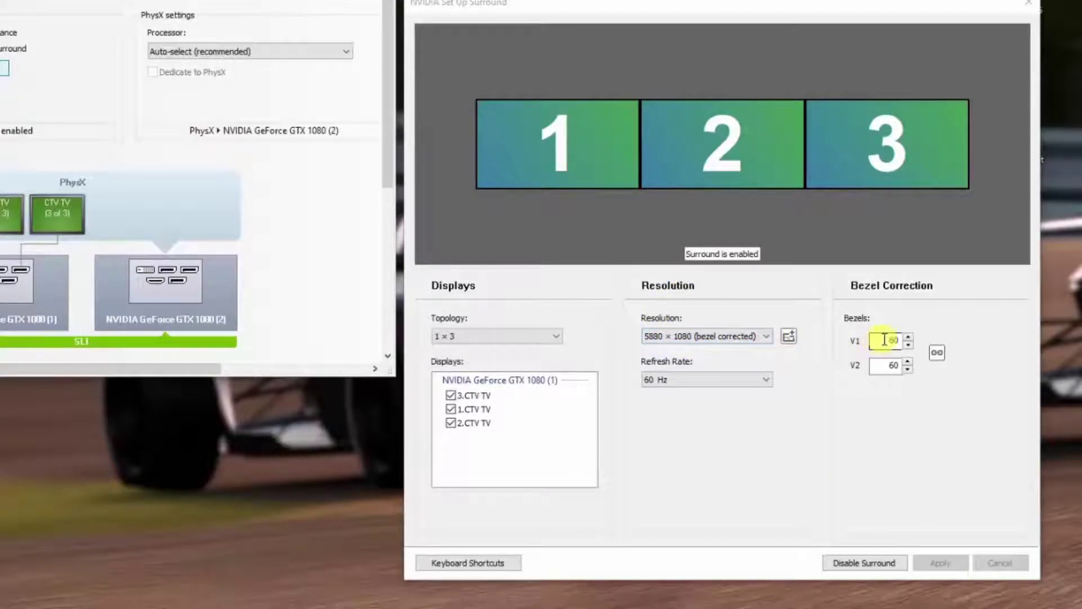
click(772, 335)
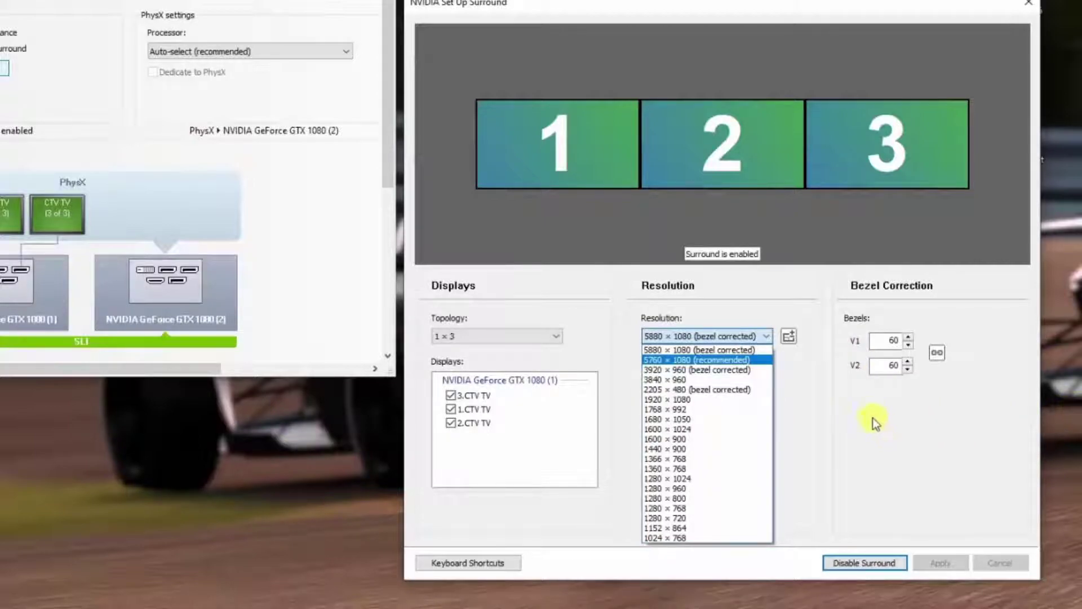
Try a bezel correction of 100 for both V1 and V2 in the Surround setup.
click(887, 340)
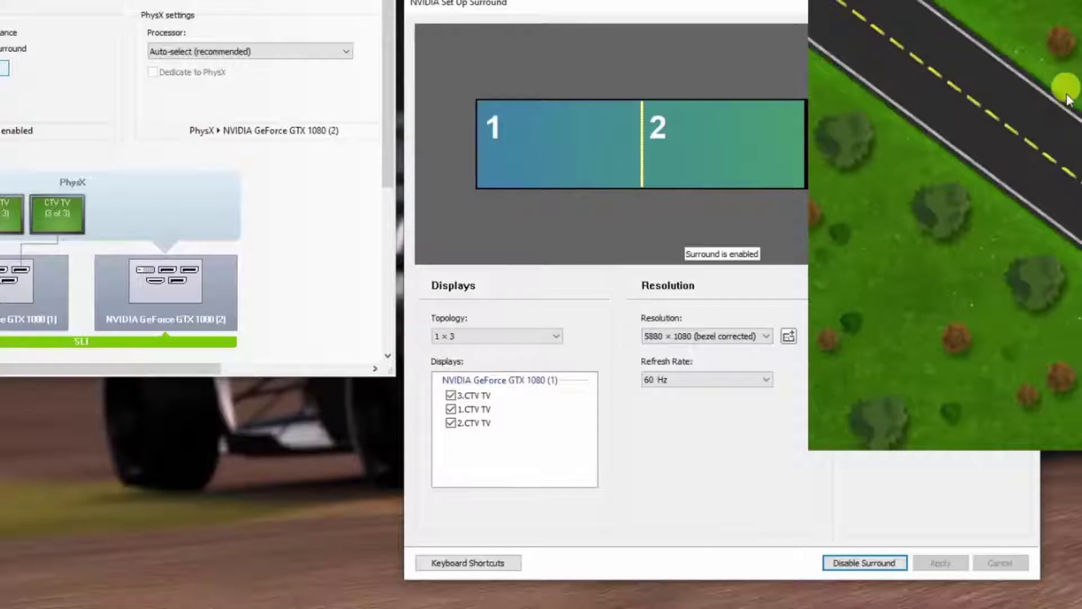
drag(739, 7, 480, 30)
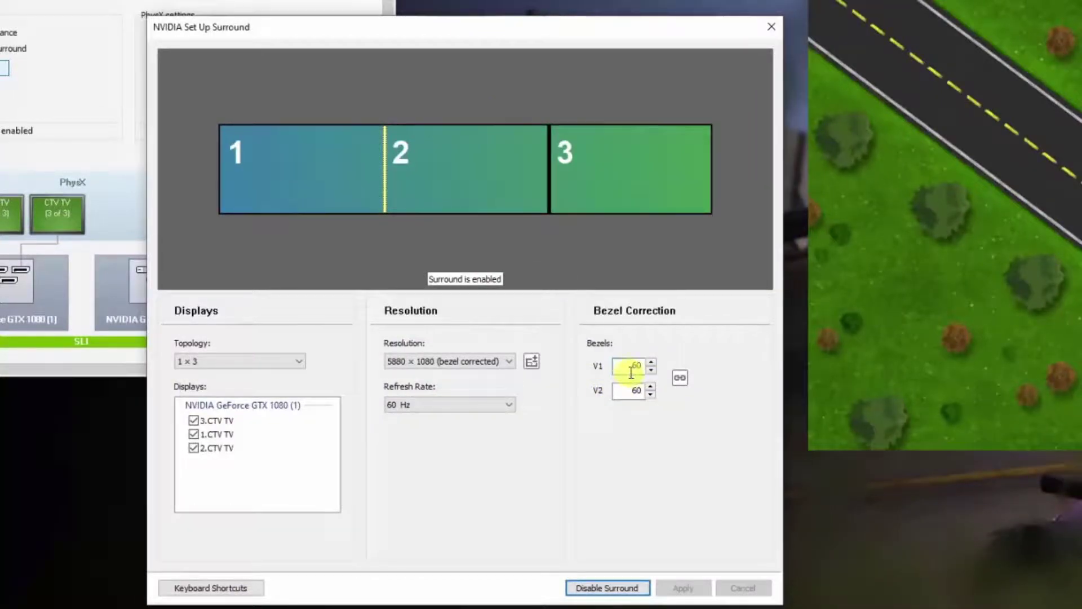
text(100)
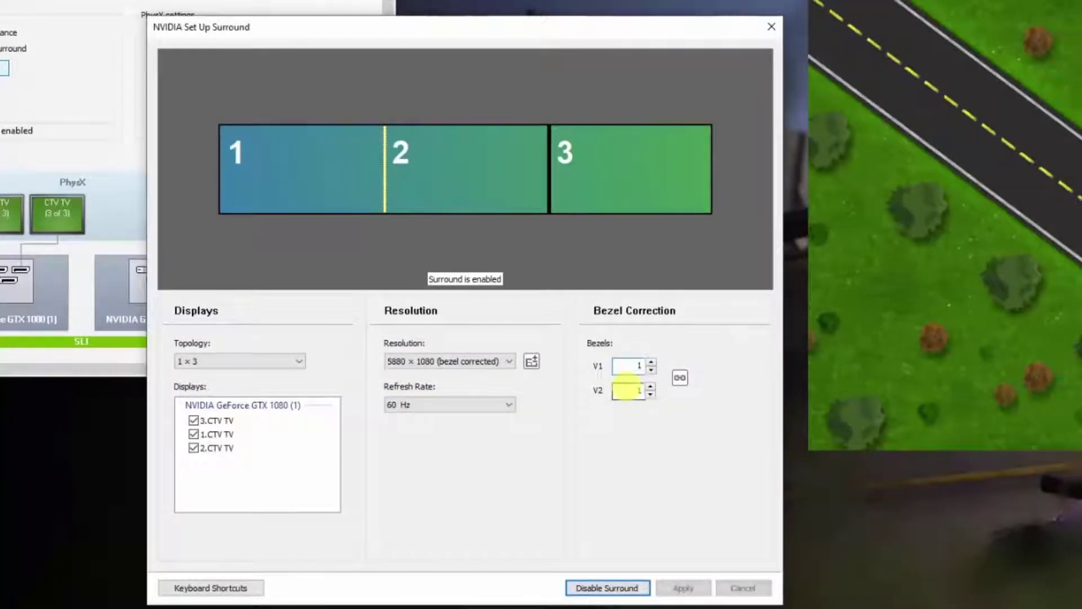
double_click(629, 390)
text(100)
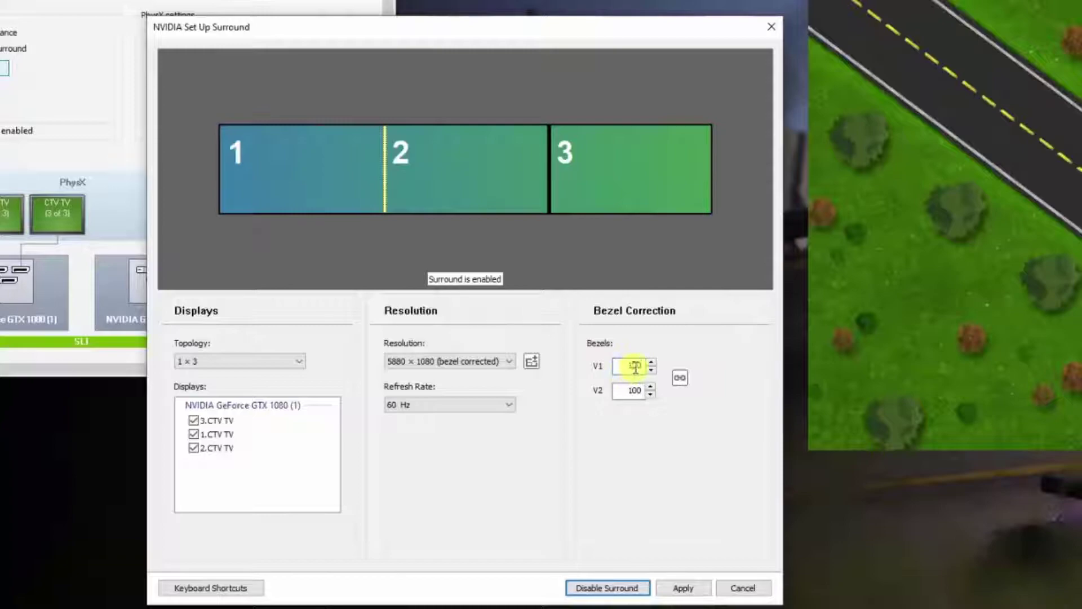
Set both bezel corrections, V1 and V2, to 60.
text(60)
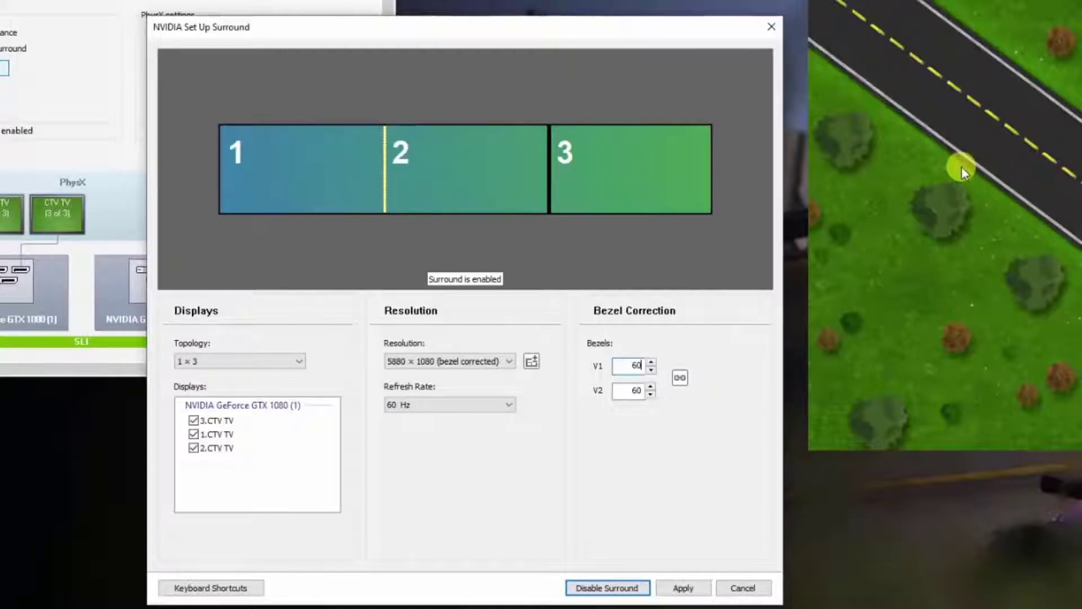
click(631, 389)
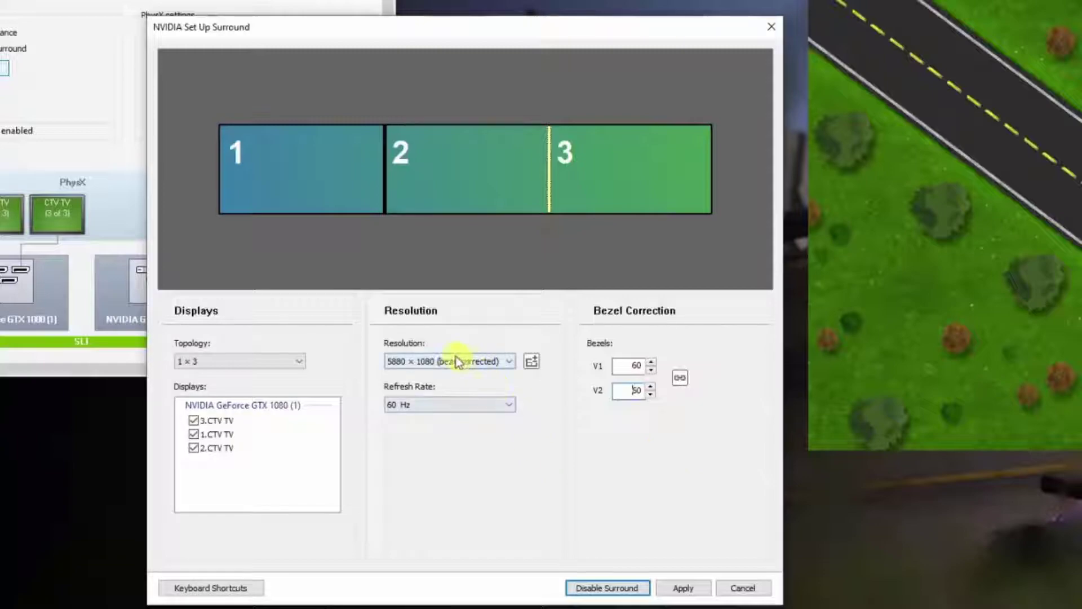
Examine the selectable Surround resolutions and the inactive and active resolution lists, then accept the lists as they are.
click(512, 361)
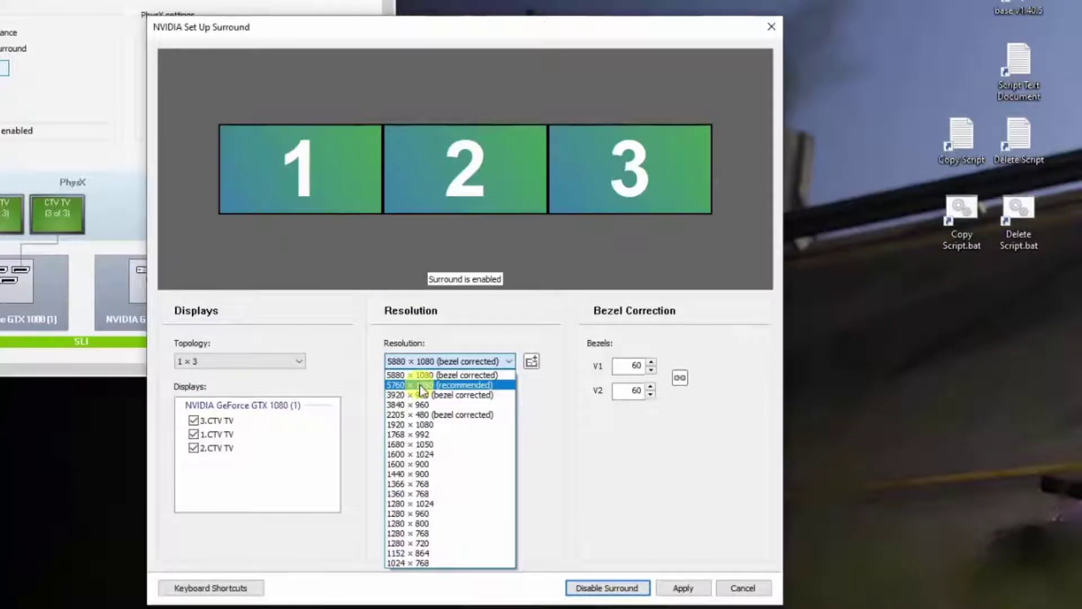
click(529, 397)
click(533, 361)
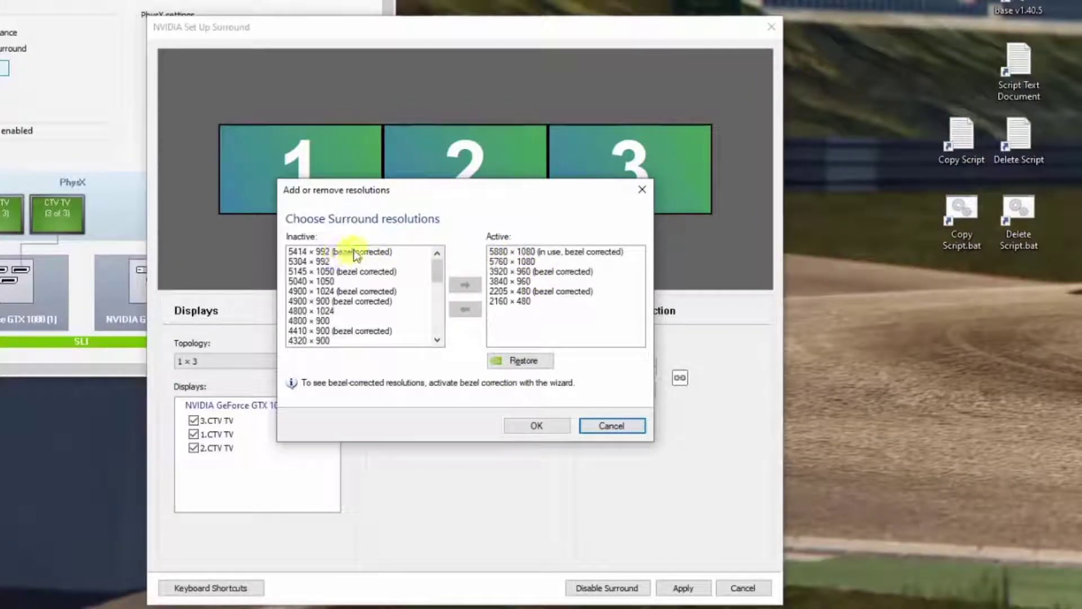
drag(371, 197, 635, 316)
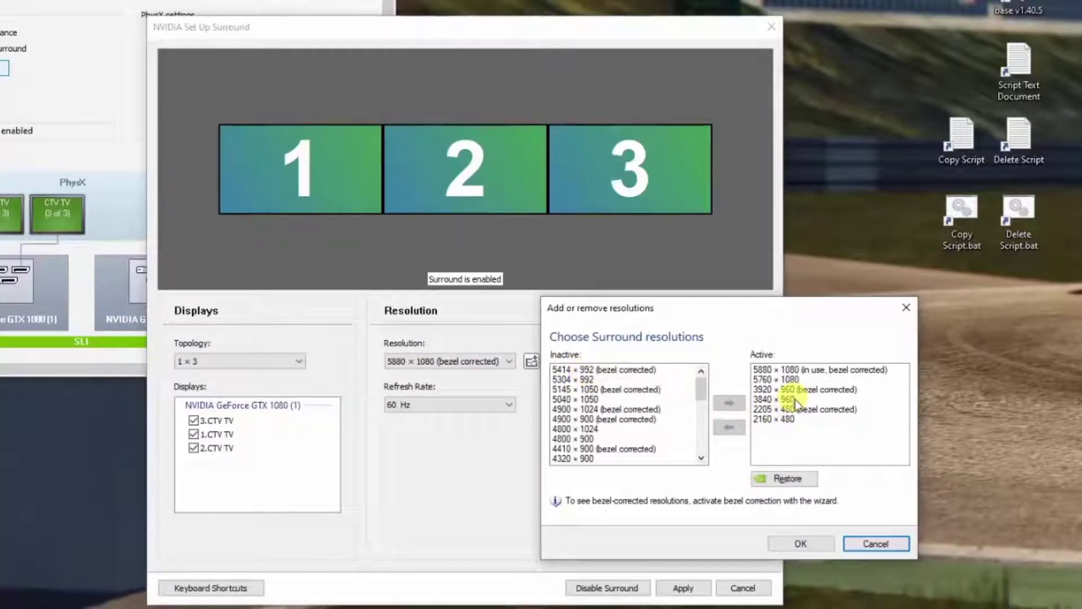
click(823, 545)
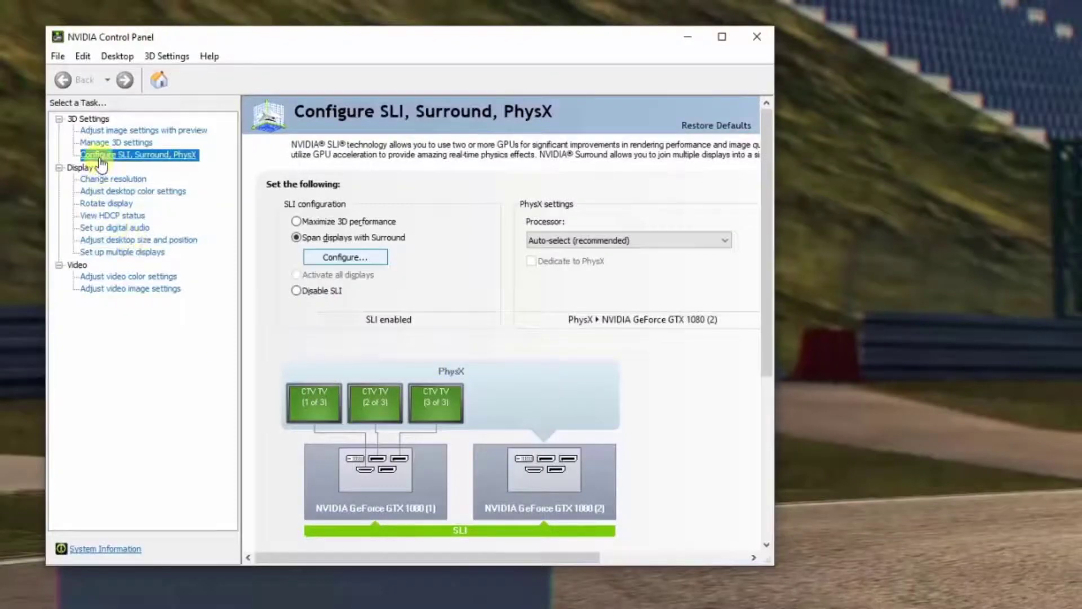
Open Manage 3D settings and look through the complete list of global 3D settings.
click(107, 144)
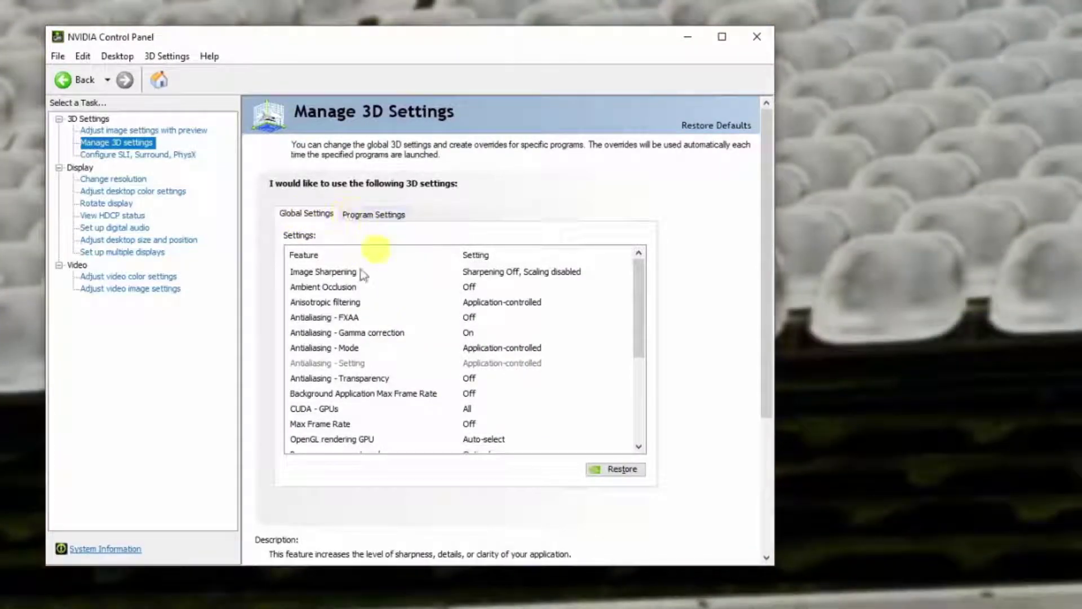
scroll(437, 278, down, 2)
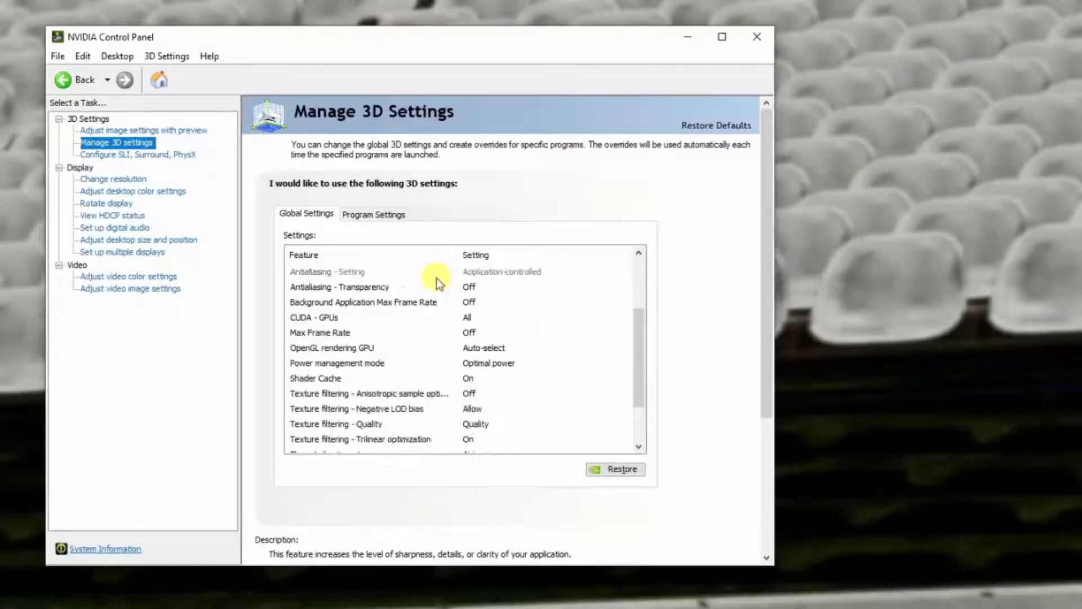
scroll(437, 279, down, 2)
scroll(434, 403, up, 4)
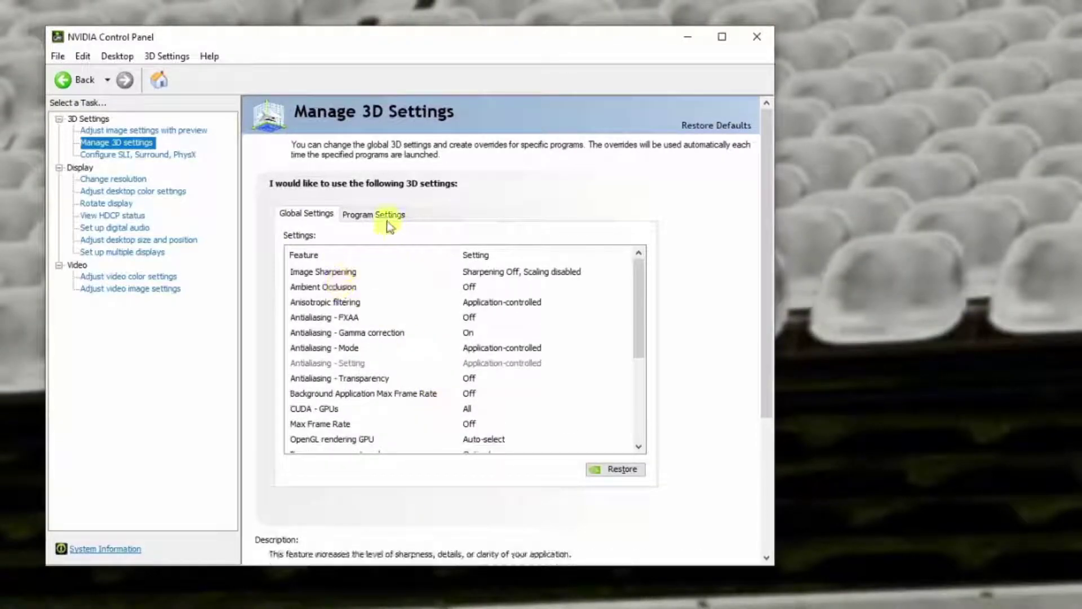
Switch to the program-specific 3D settings and select Euro Truck Simulator 2 (eurotrucks2.exe) as the program to customize.
click(366, 217)
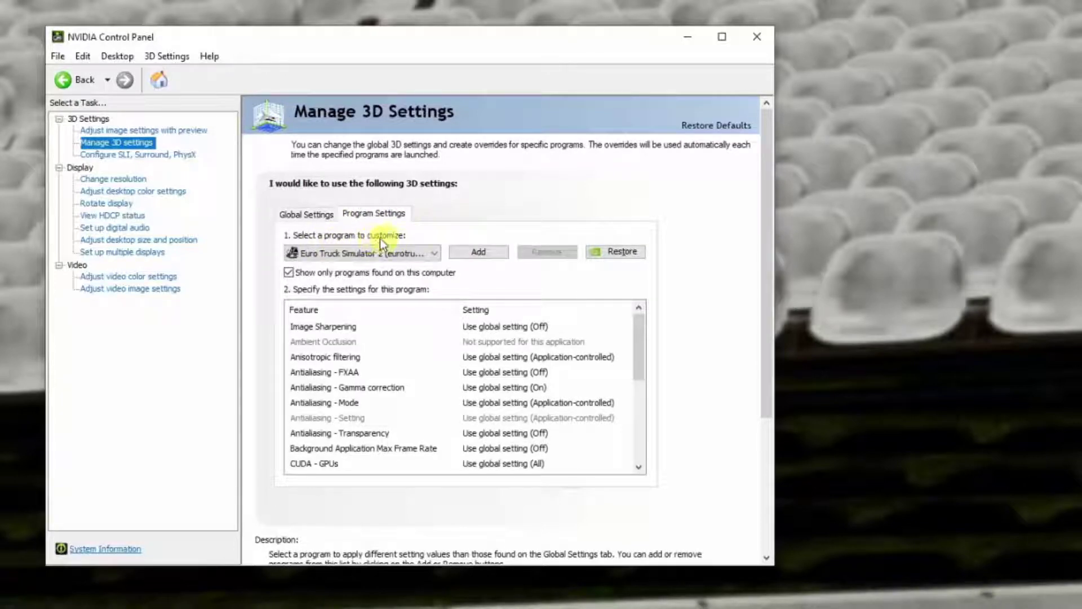
click(432, 253)
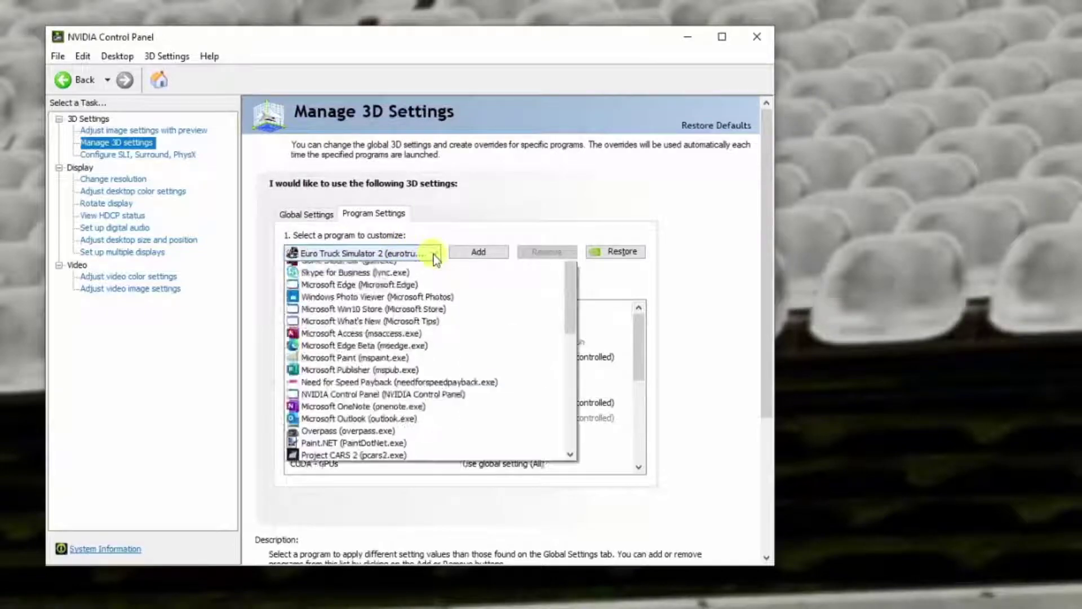
scroll(370, 563, up, 5)
scroll(380, 526, down, 7)
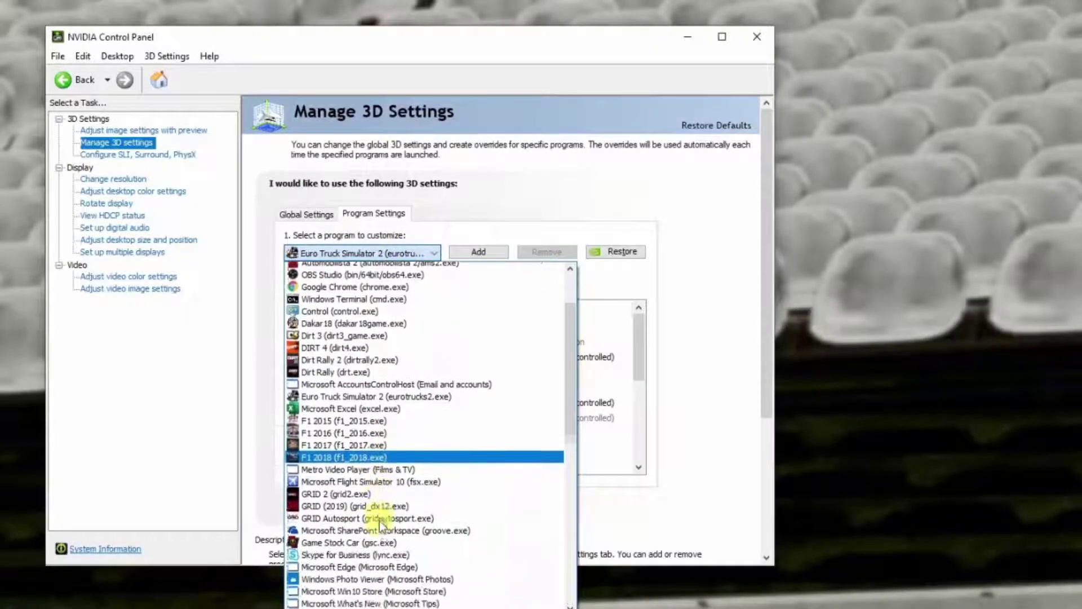
scroll(381, 525, up, 5)
scroll(381, 525, up, 2)
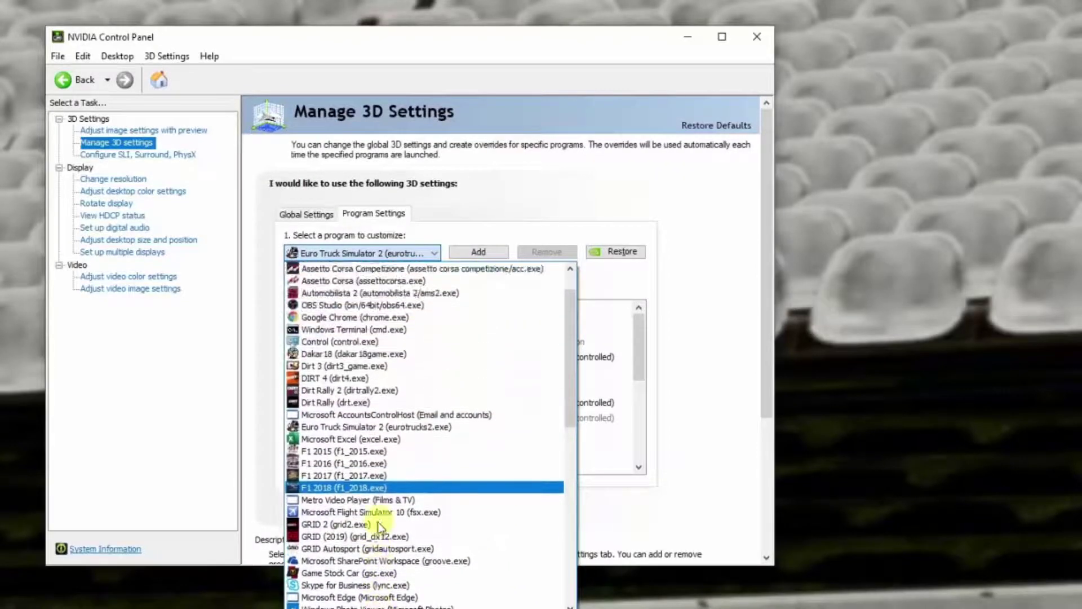
click(327, 430)
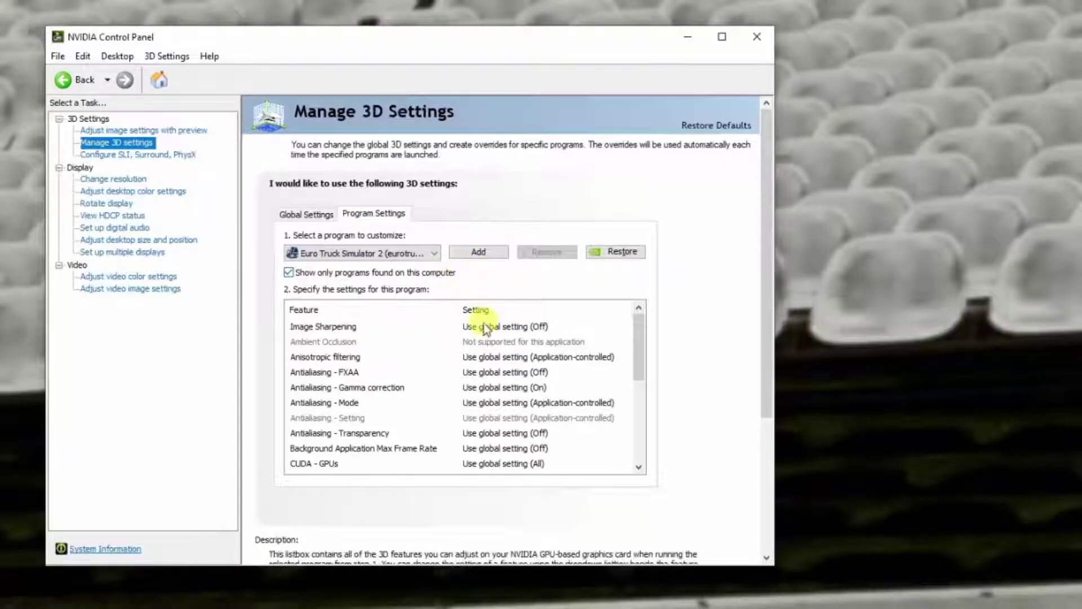
Examine the 3D settings specified for Euro Truck Simulator 2, including power management mode and vertical sync.
scroll(543, 347, down, 4)
scroll(543, 346, up, 5)
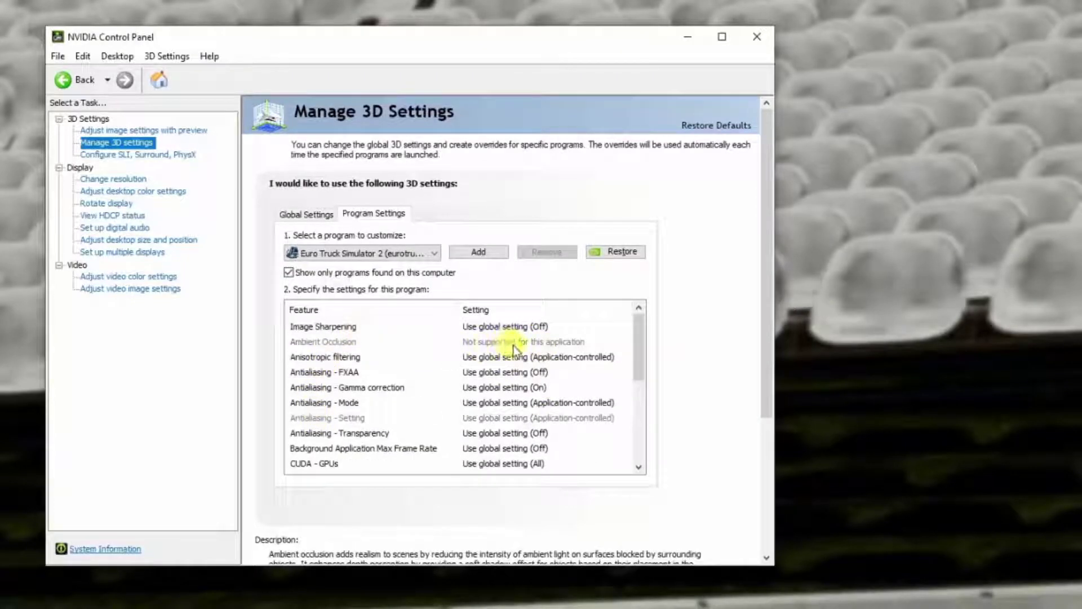
scroll(514, 355, down, 3)
scroll(513, 358, up, 3)
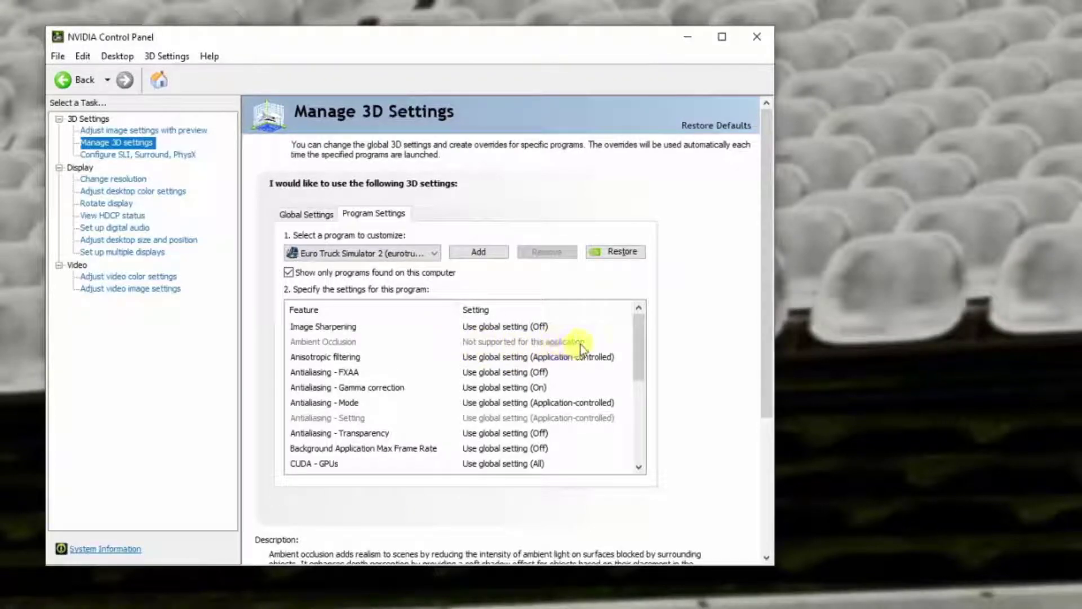
scroll(498, 338, down, 1)
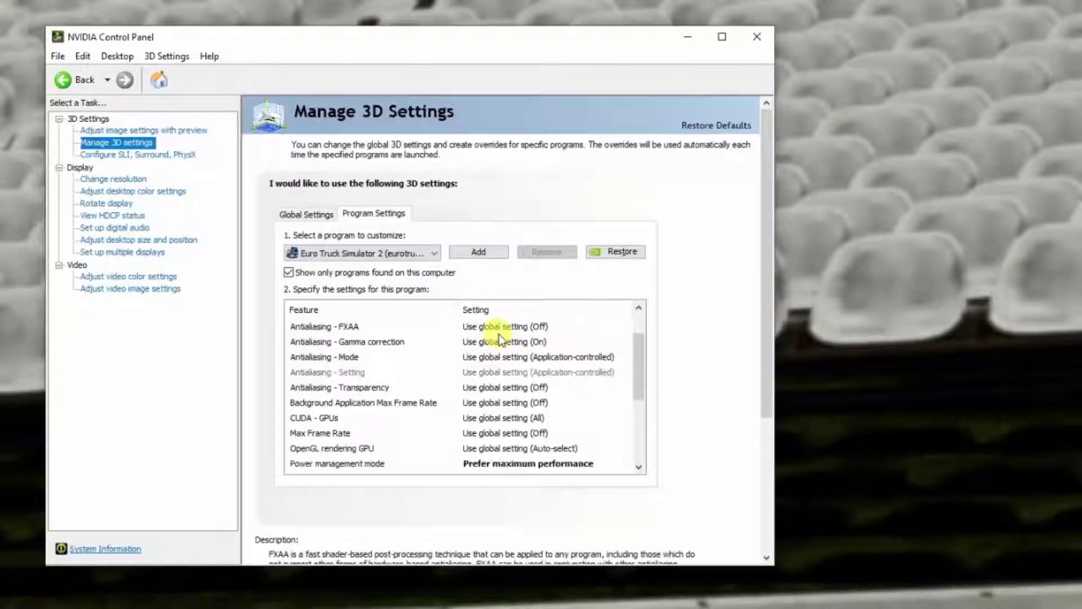
scroll(523, 365, down, 1)
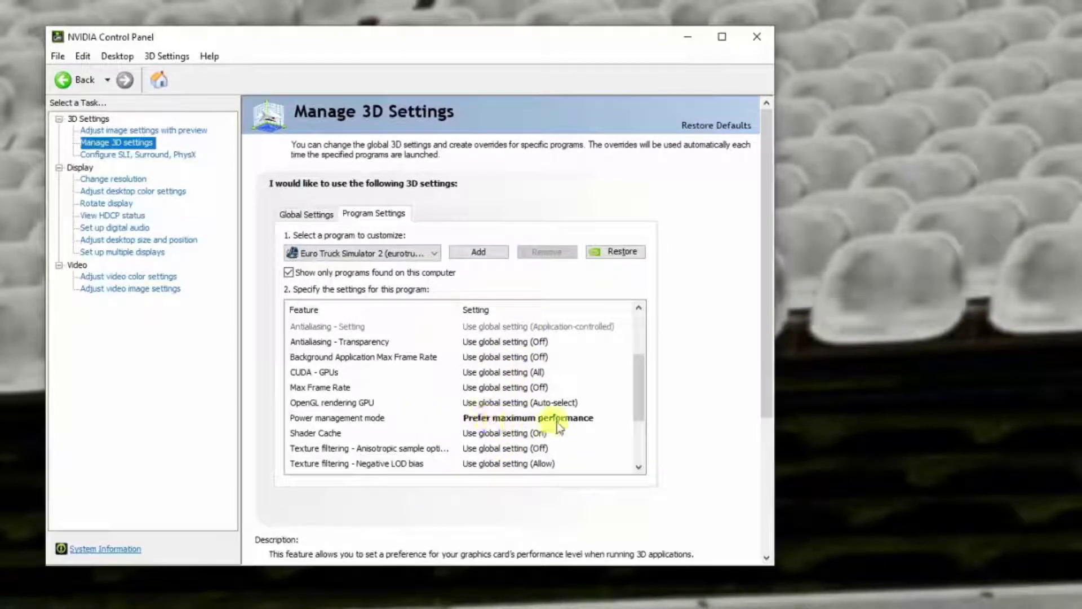
scroll(463, 417, down, 2)
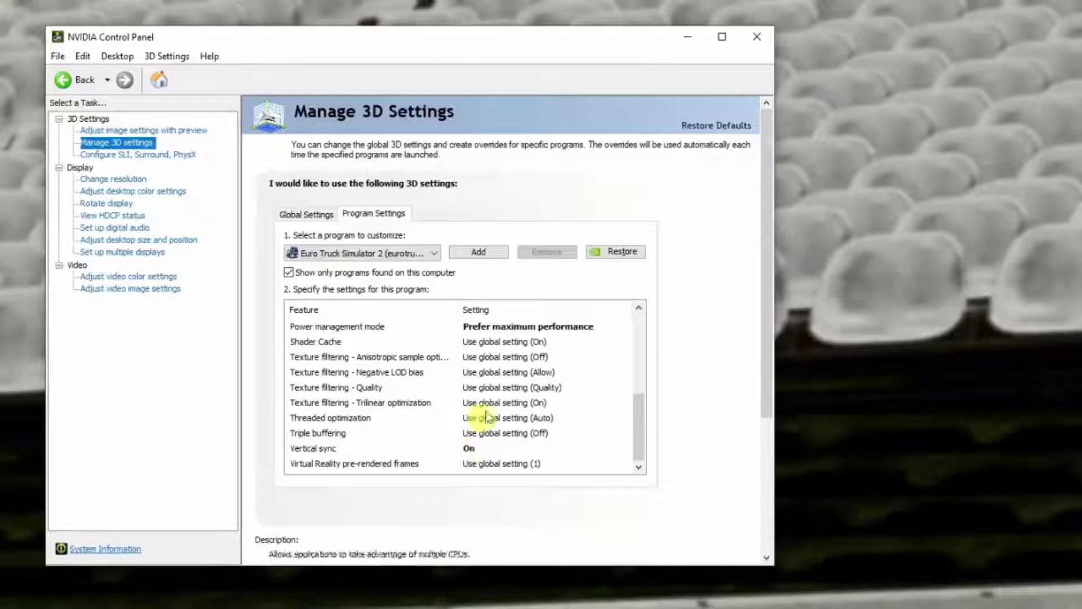
scroll(504, 356, up, 6)
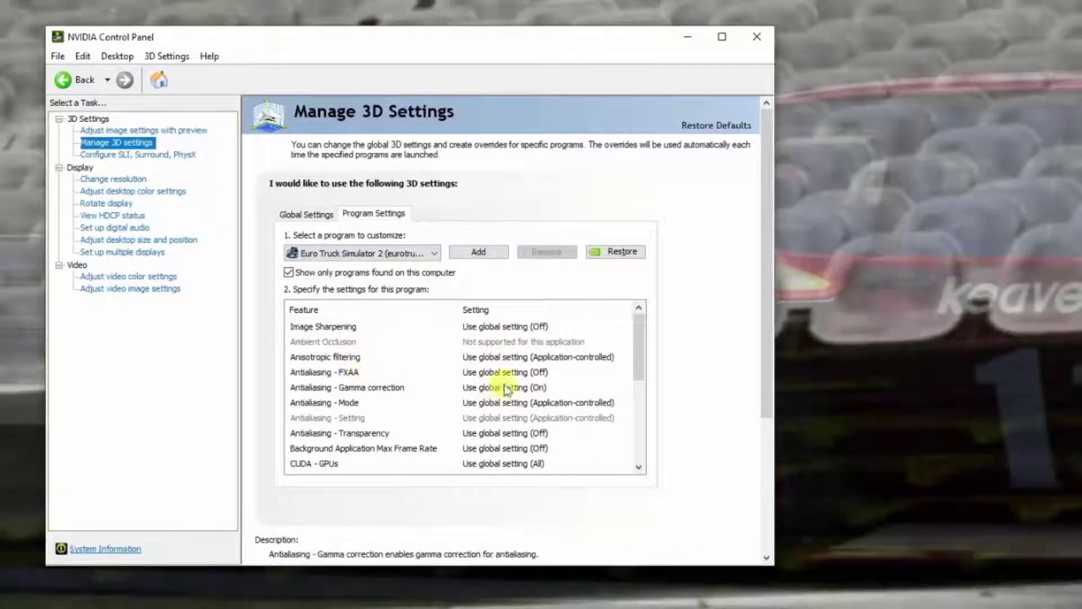
scroll(451, 432, down, 2)
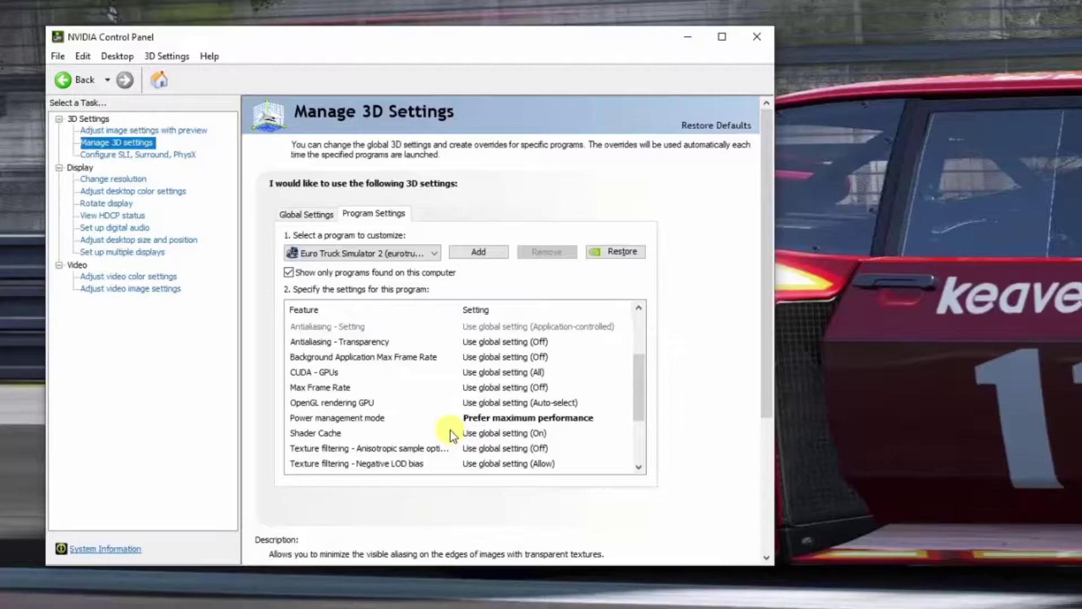
scroll(451, 431, down, 2)
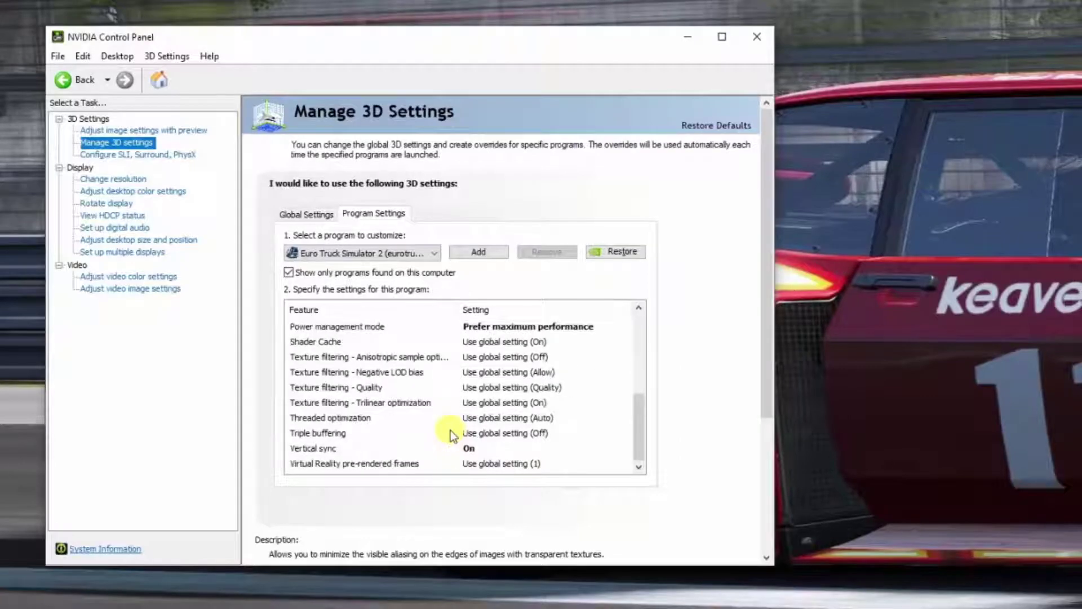
Review the program's 3D feature list and set Power management mode to Prefer maximum performance for Euro Truck Simulator 2.
scroll(422, 424, up, 4)
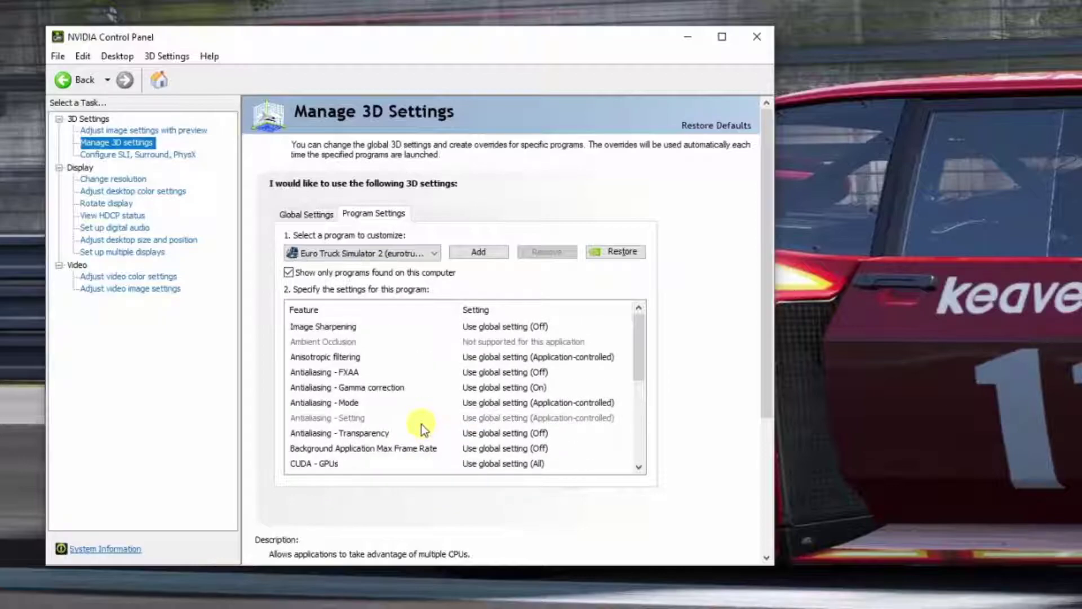
scroll(429, 405, down, 3)
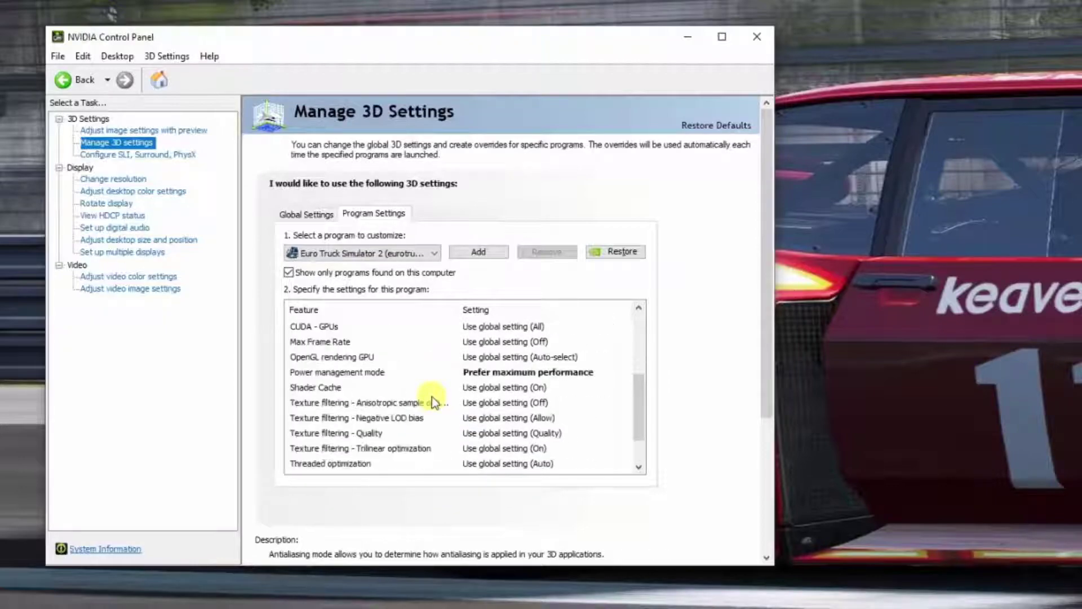
scroll(434, 402, down, 1)
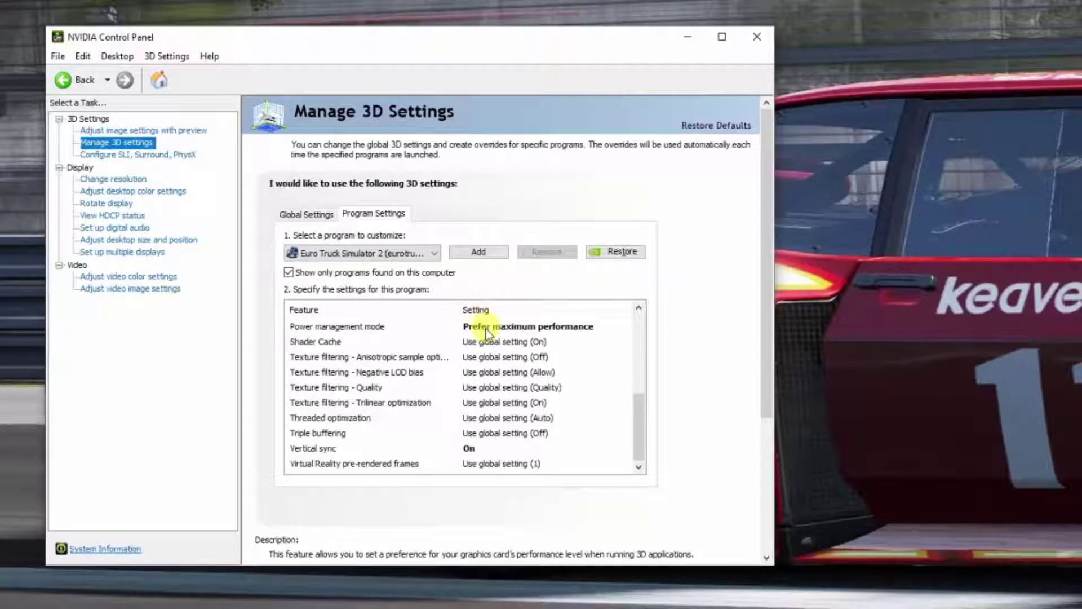
scroll(460, 415, up, 4)
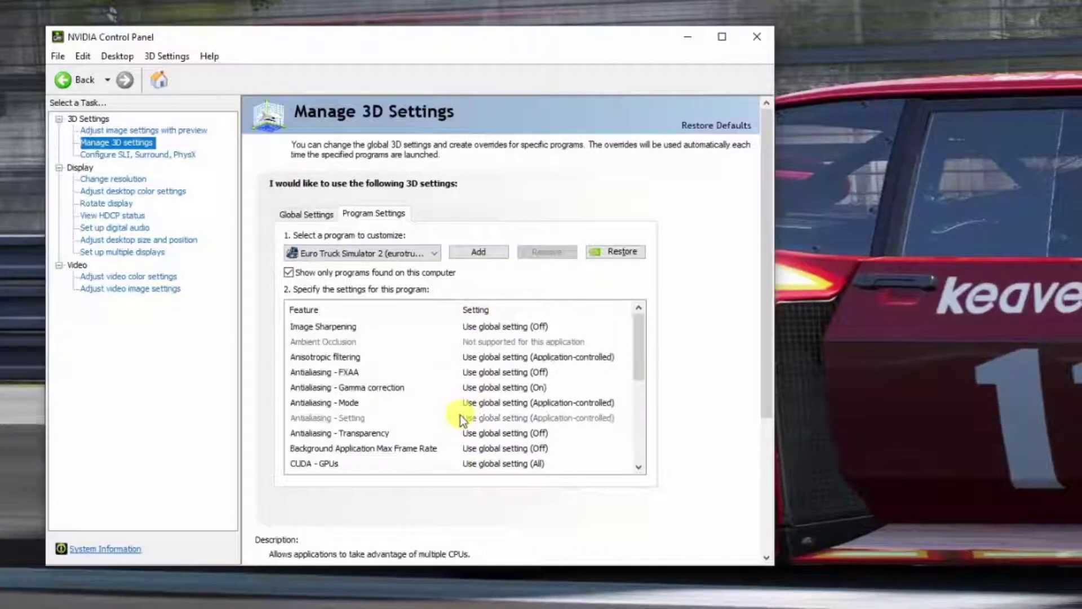
scroll(381, 415, down, 2)
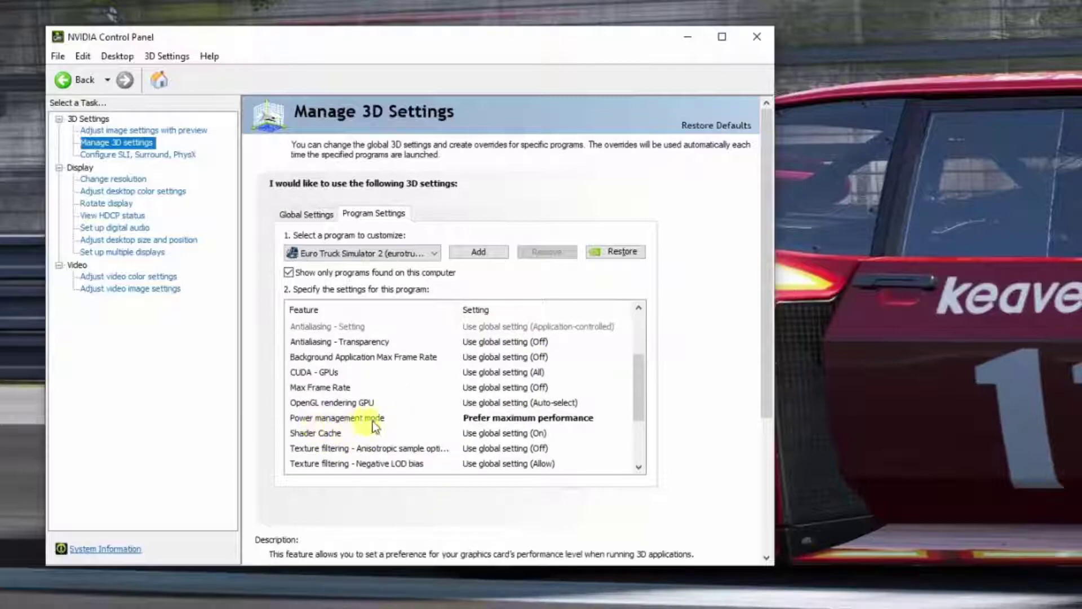
click(492, 424)
click(496, 421)
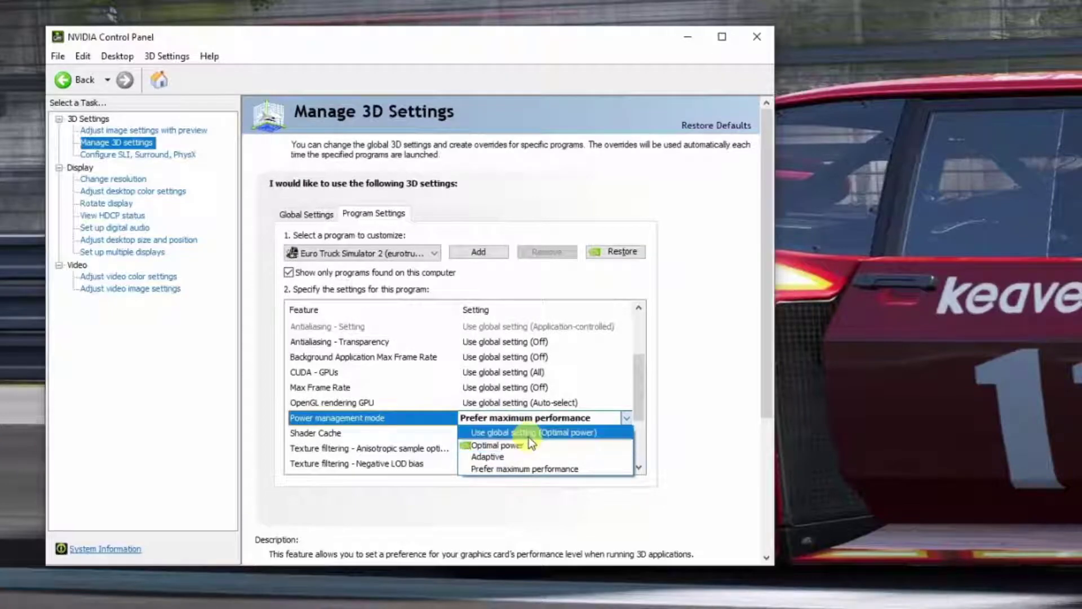
click(519, 473)
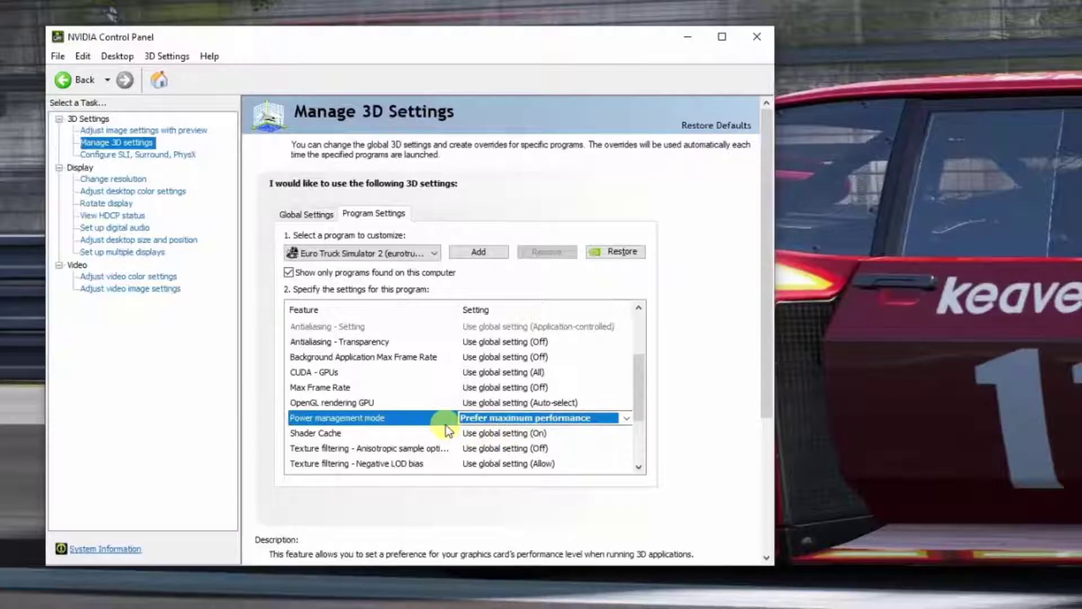
Set Vertical sync to On in the Euro Truck Simulator 2 program settings.
scroll(418, 445, down, 2)
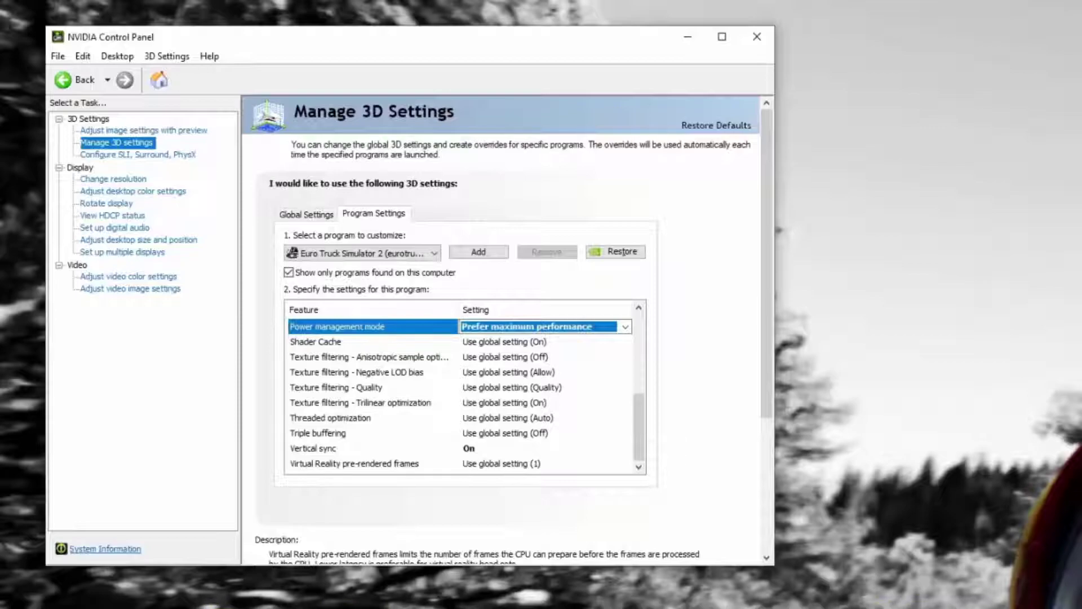
click(466, 451)
click(465, 452)
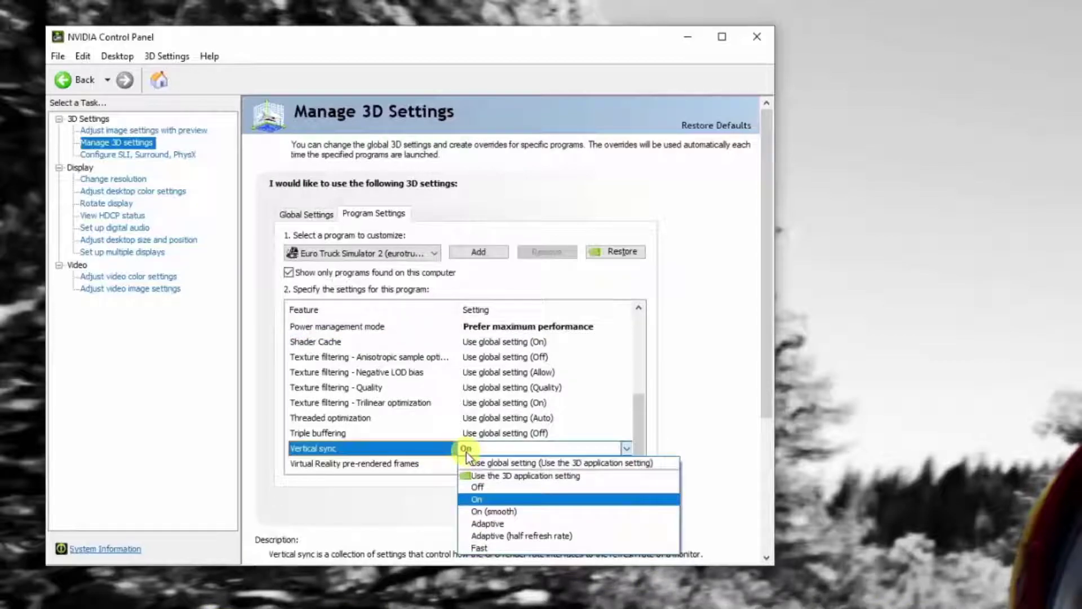
click(483, 498)
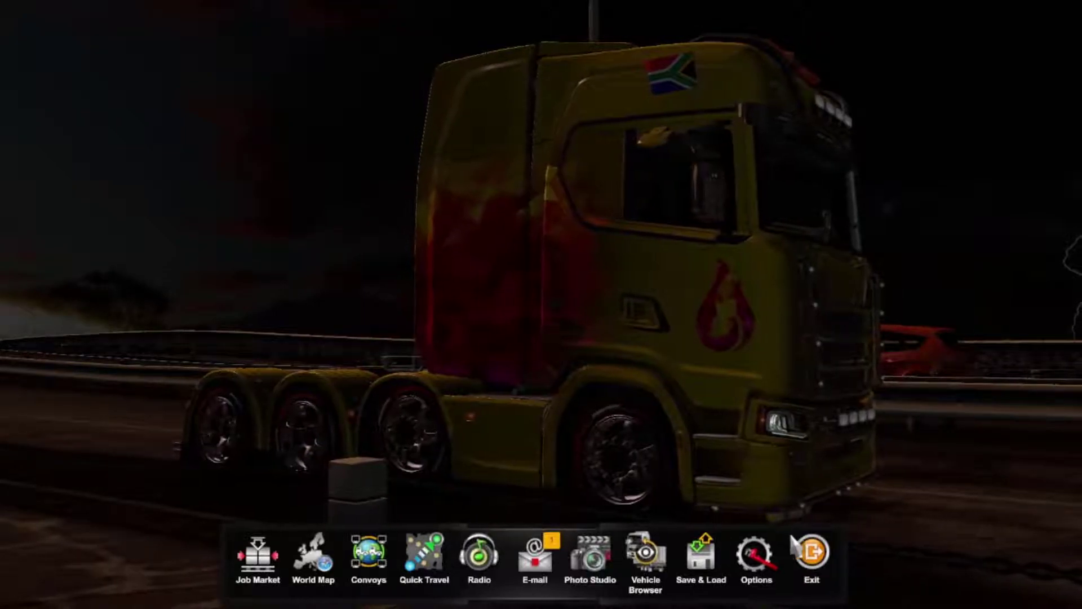
Switch to Euro Truck Simulator 2, open its graphics options and leave Fullscreen mode enabled.
click(756, 583)
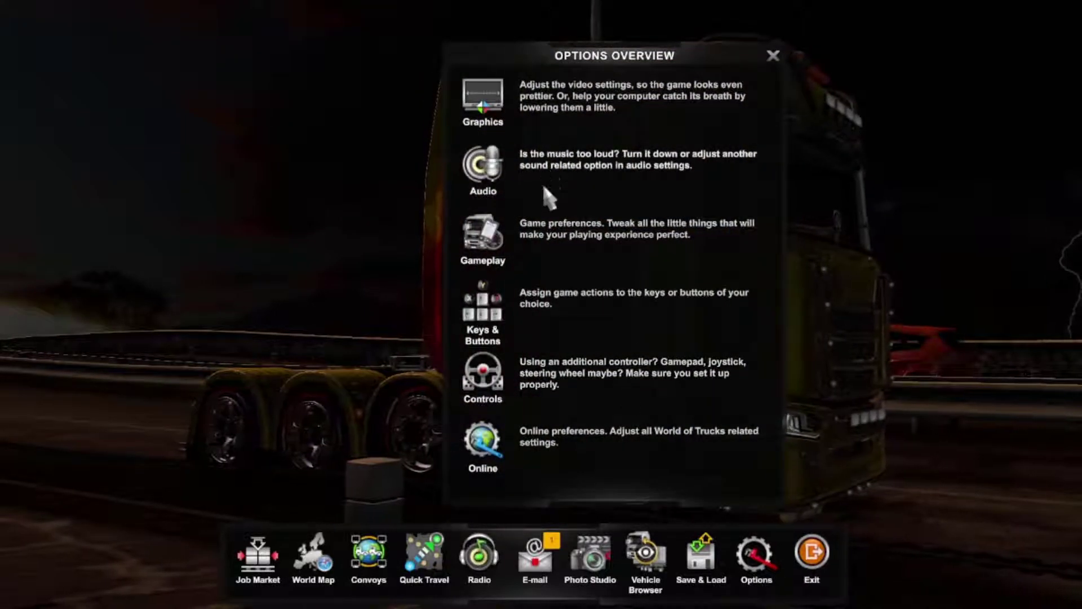
click(564, 97)
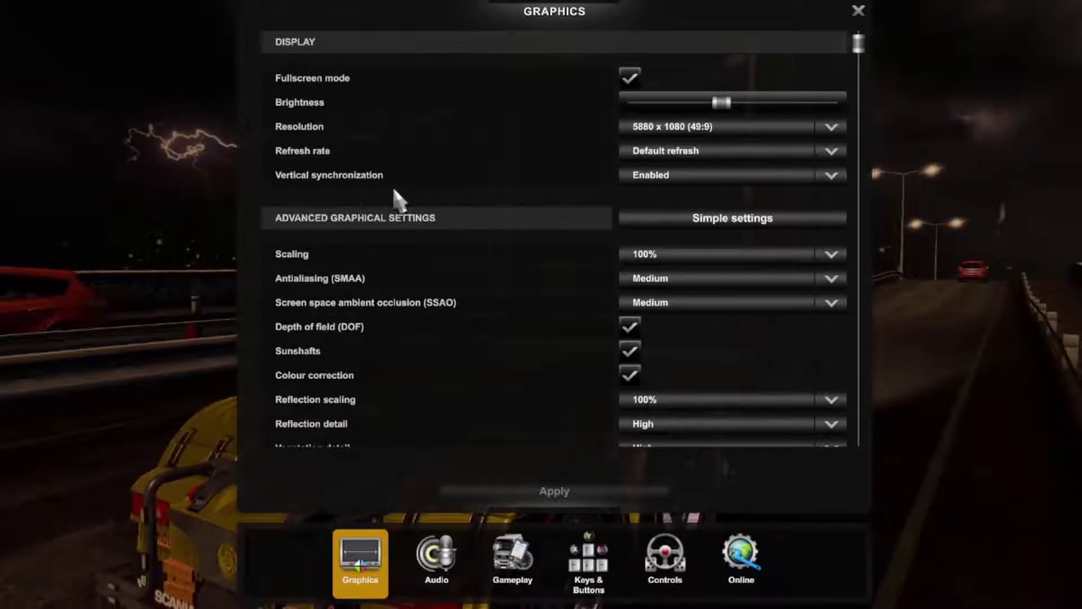
click(631, 78)
click(632, 79)
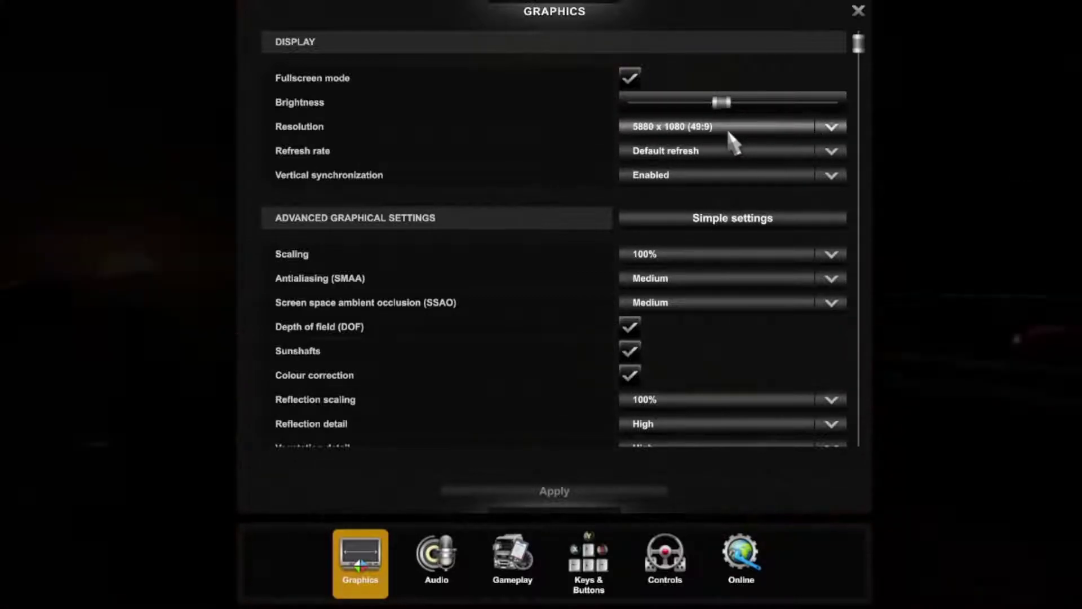
Look through the game's available resolutions and keep the current selection.
click(832, 129)
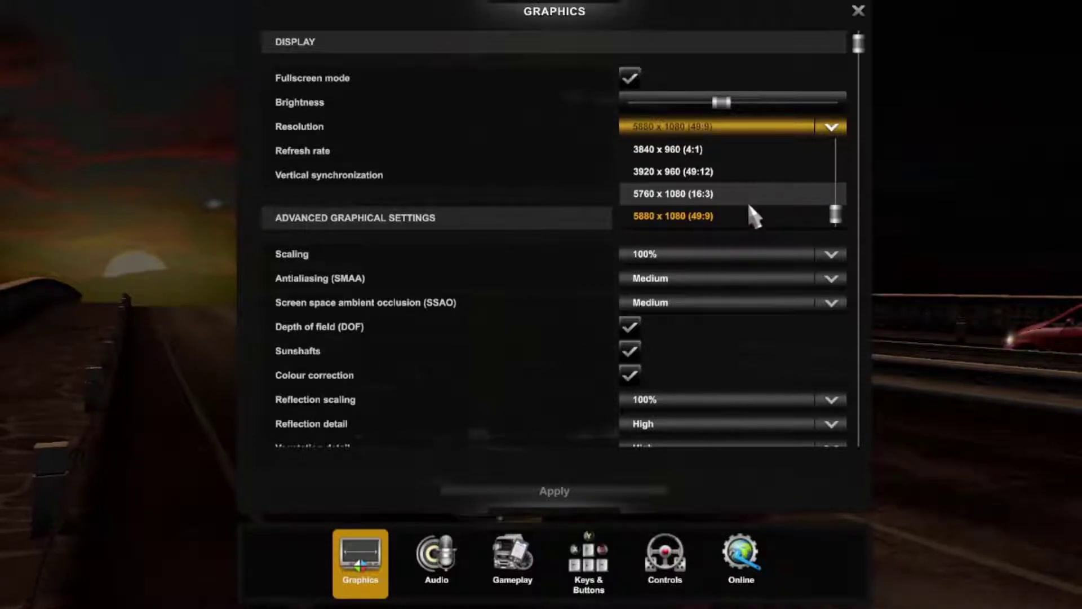
scroll(750, 217, up, 2)
scroll(750, 217, down, 2)
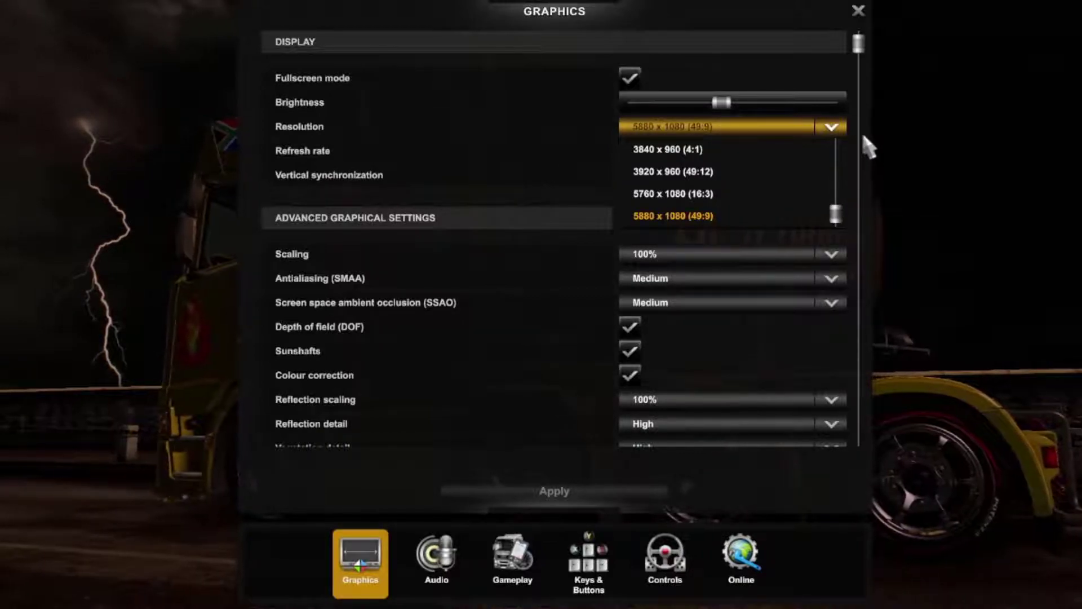
click(828, 129)
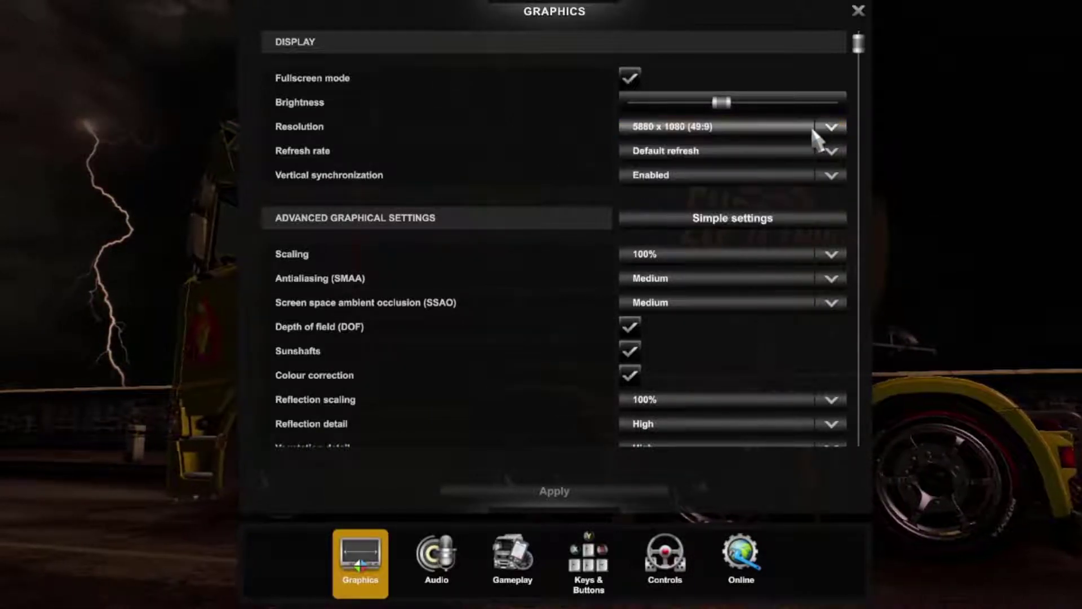
Set the game's refresh rate to 60 Hz.
click(837, 150)
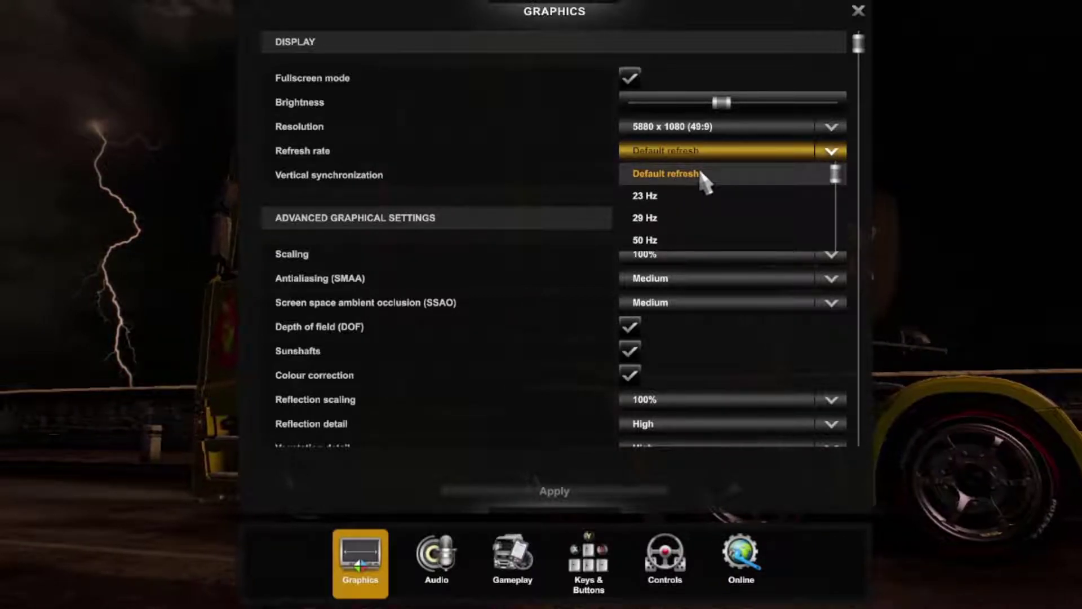
scroll(661, 228, down, 2)
click(661, 239)
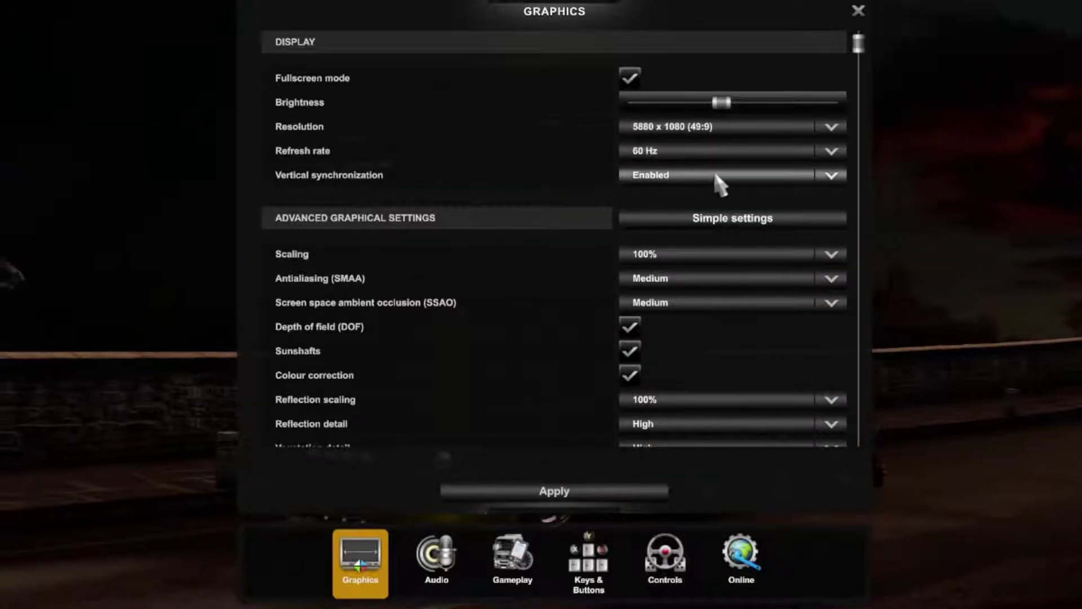
Check the vertical synchronization options and the simple quality presets, and return to the advanced graphical settings.
click(832, 177)
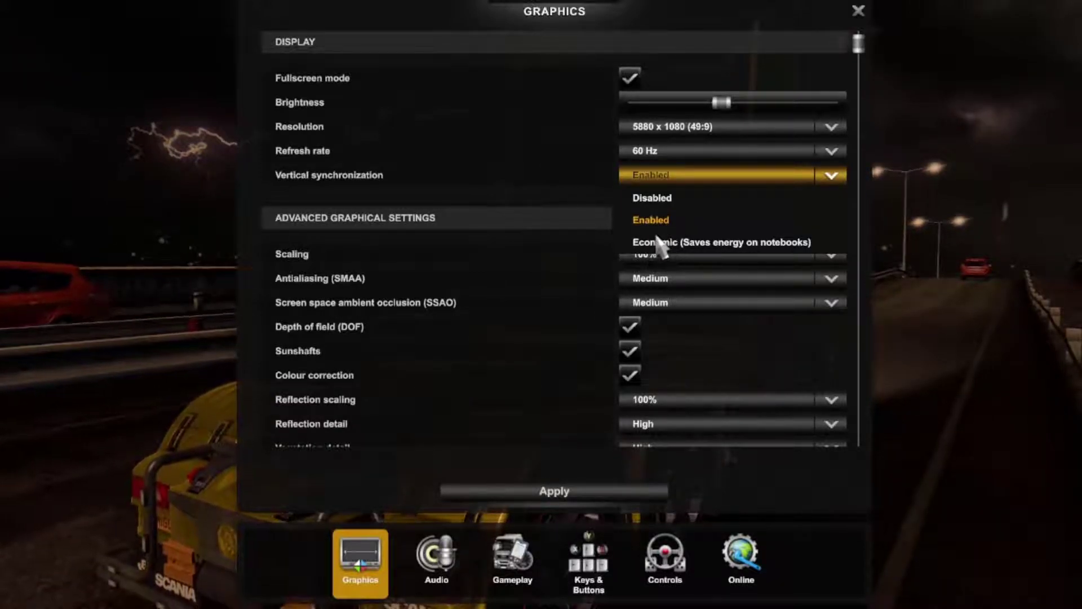
click(834, 179)
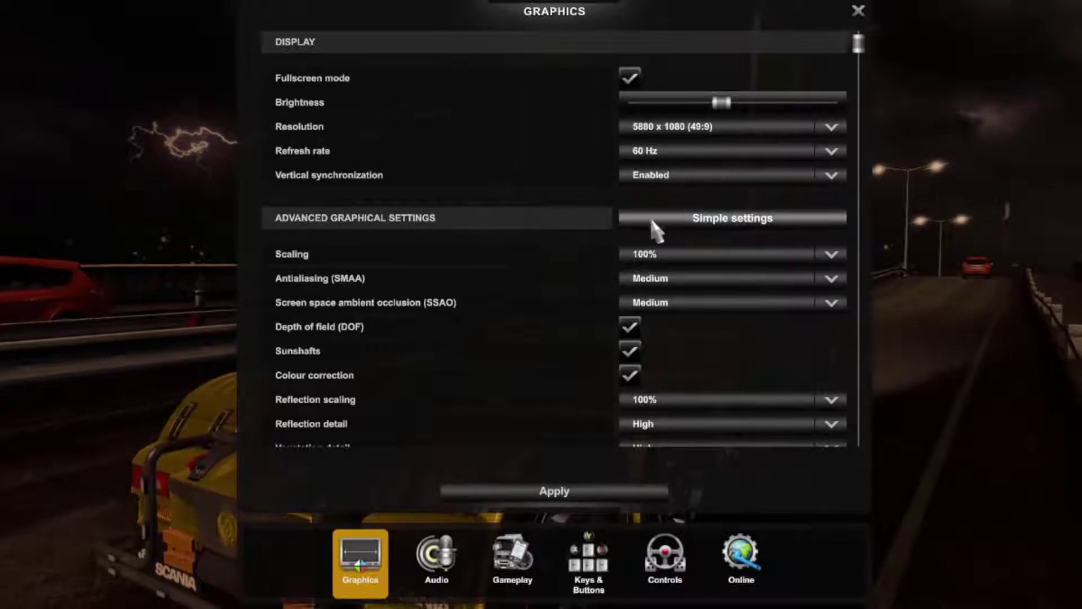
click(728, 225)
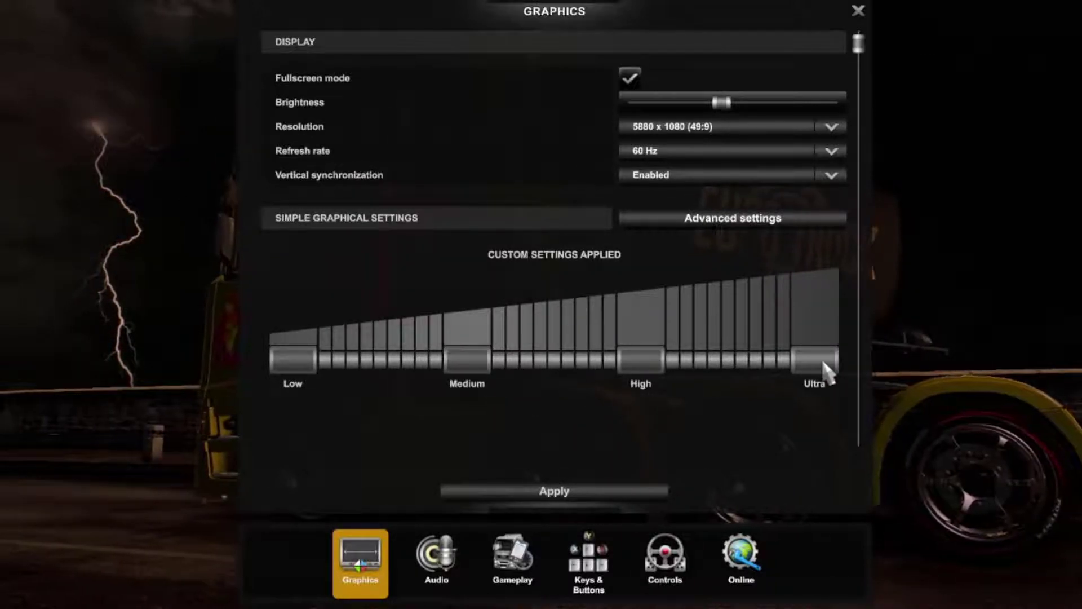
click(743, 221)
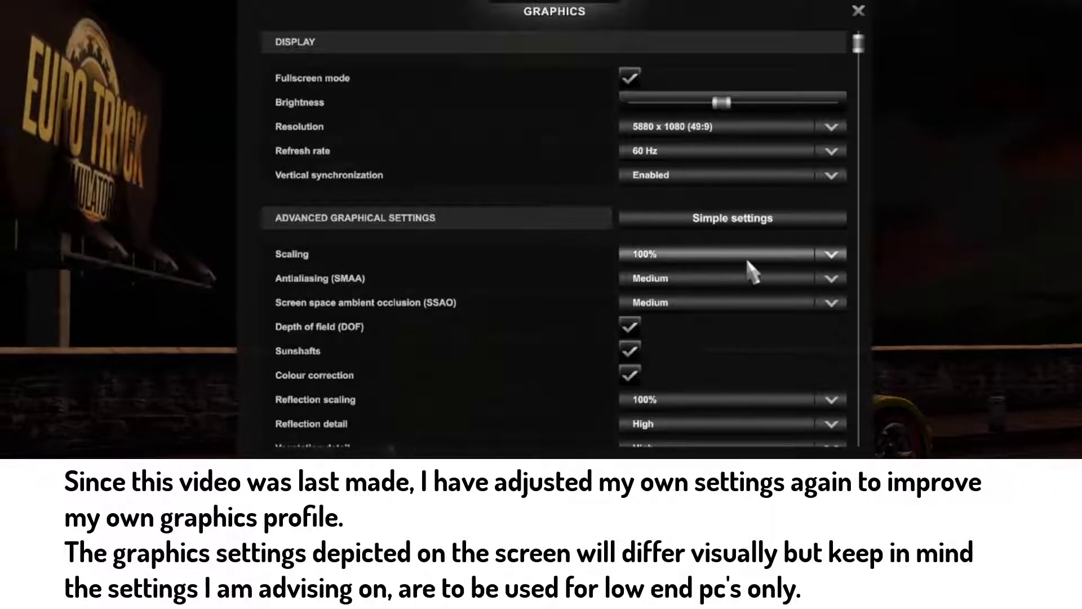
Look through the available Scaling and Antialiasing (SMAA) options without changing either setting.
click(829, 254)
scroll(724, 322, down, 3)
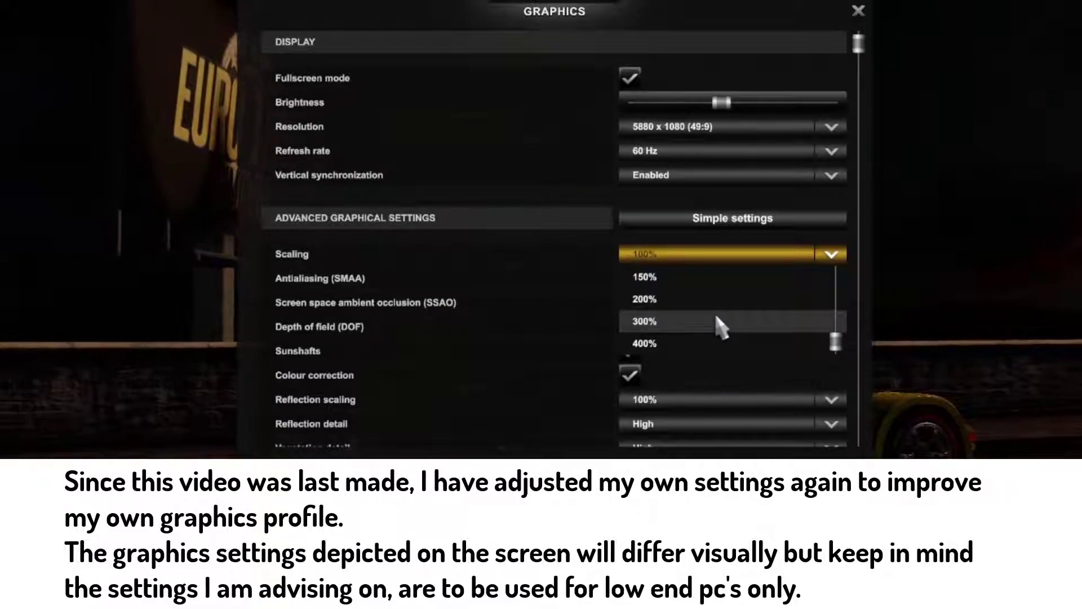
scroll(723, 327, up, 1)
scroll(723, 327, up, 2)
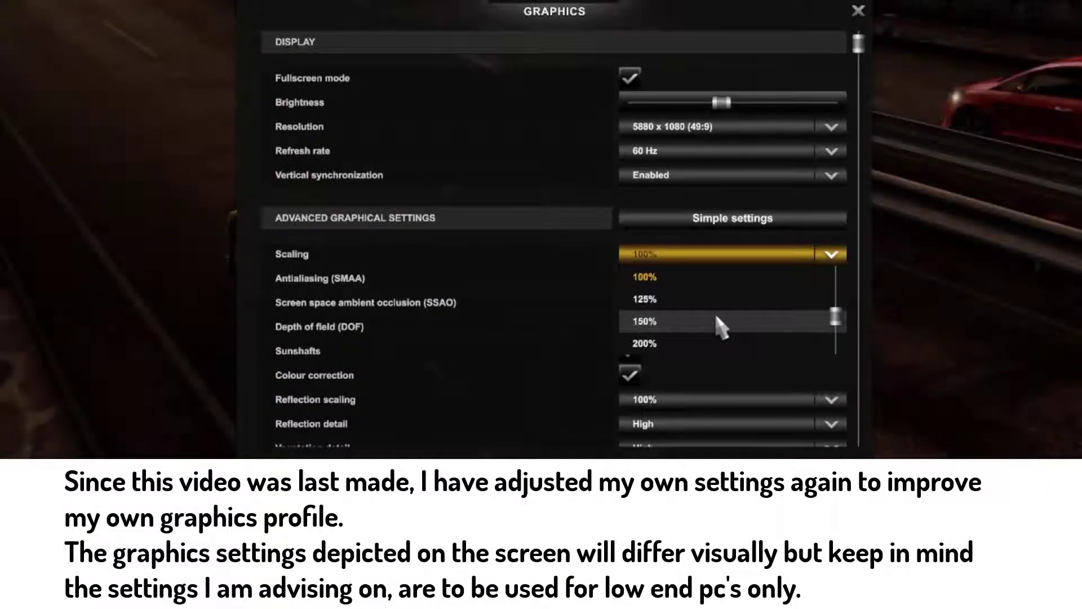
click(832, 257)
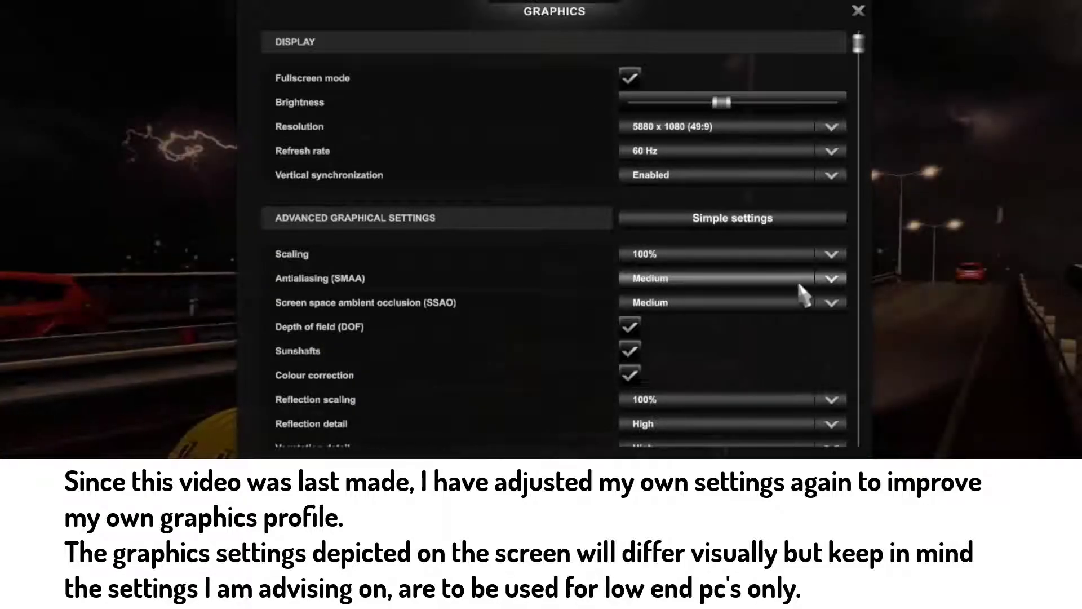
click(832, 279)
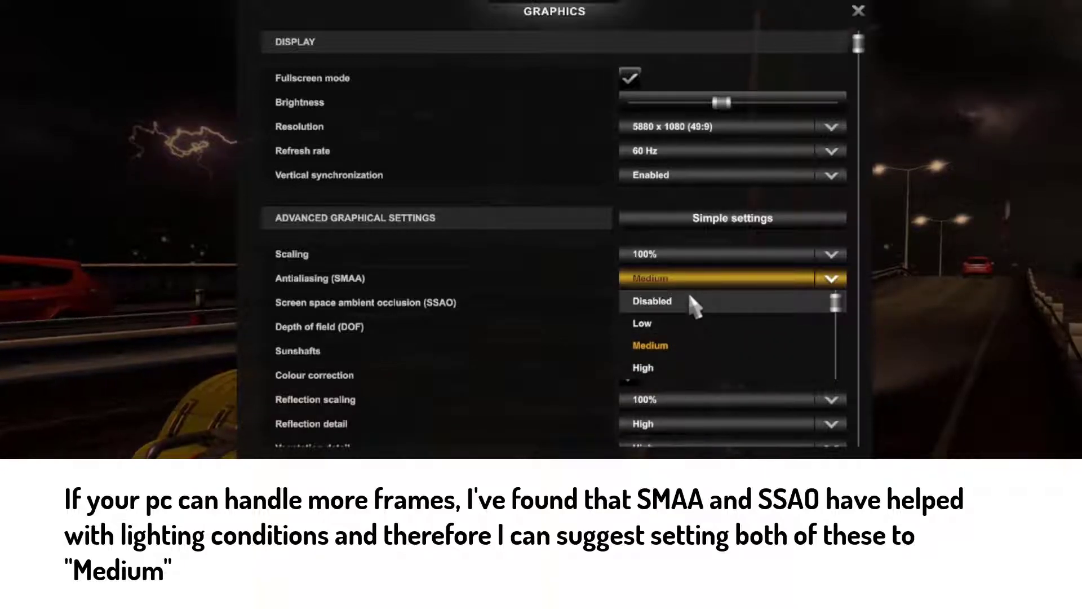
click(833, 283)
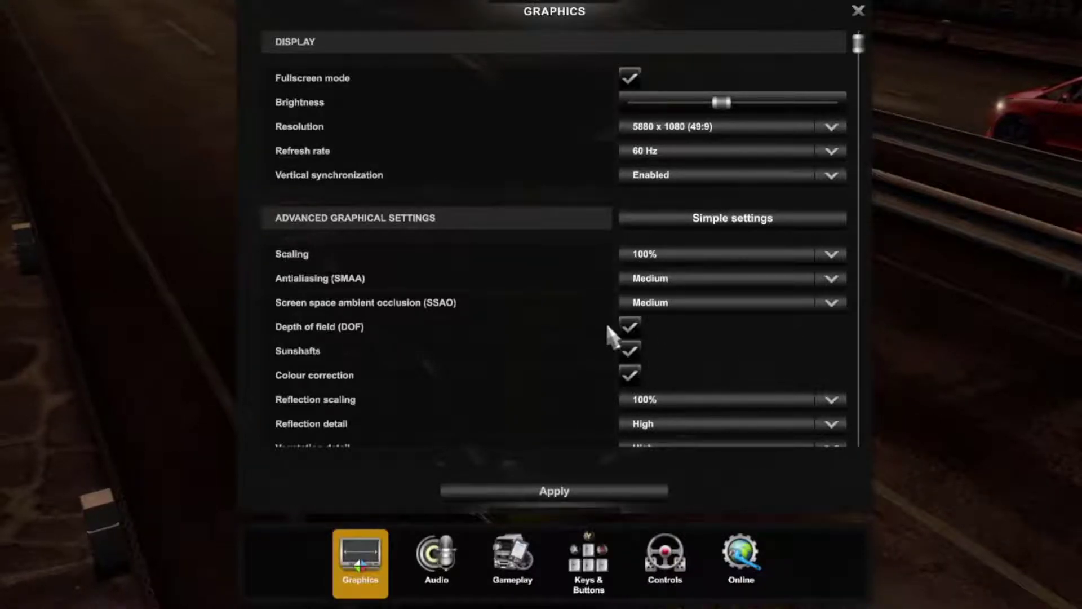
Examine the options for reflection scaling, reflection detail and grass density in the advanced graphical settings, leaving each as selected.
scroll(591, 360, down, 1)
scroll(590, 369, down, 2)
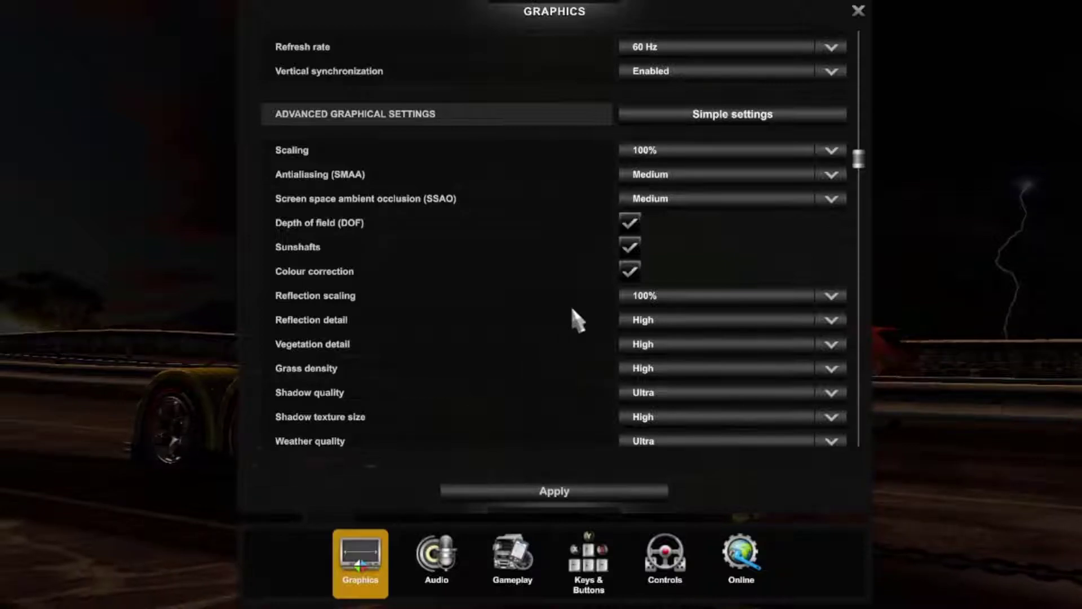
scroll(578, 321, down, 2)
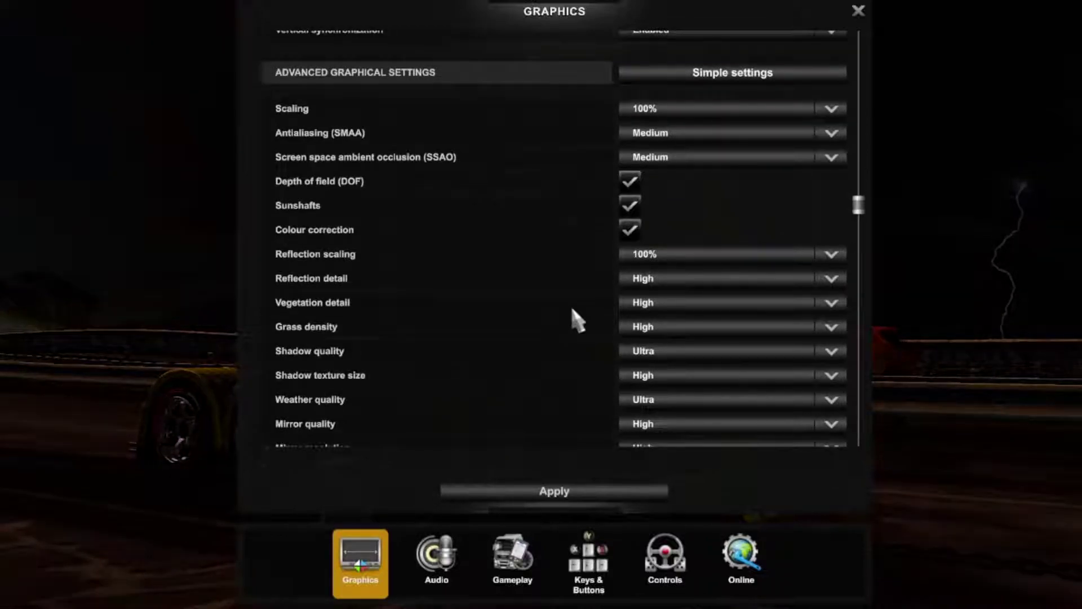
click(830, 255)
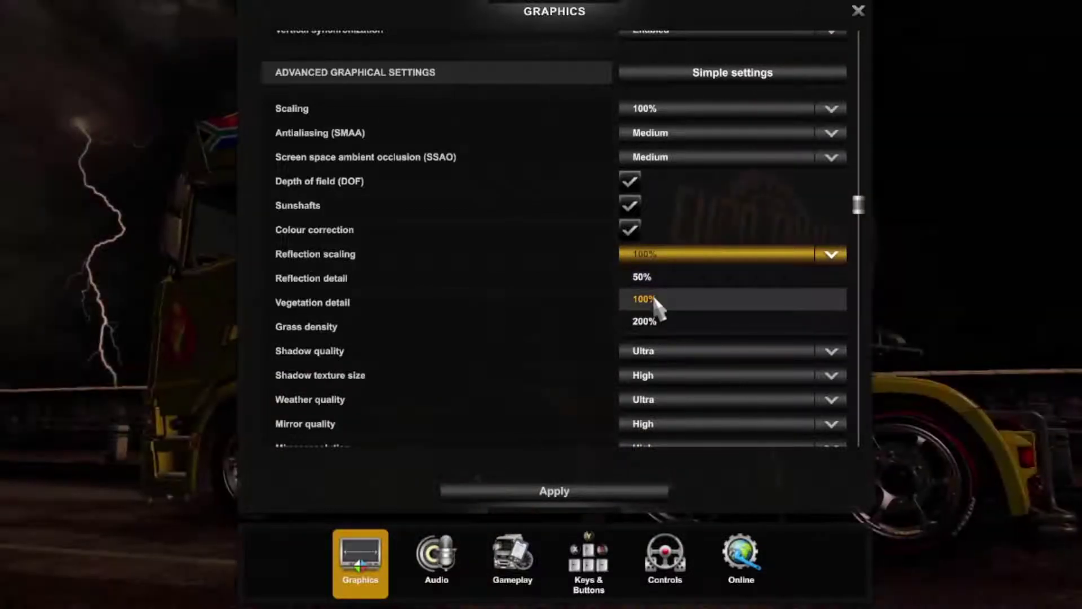
click(833, 257)
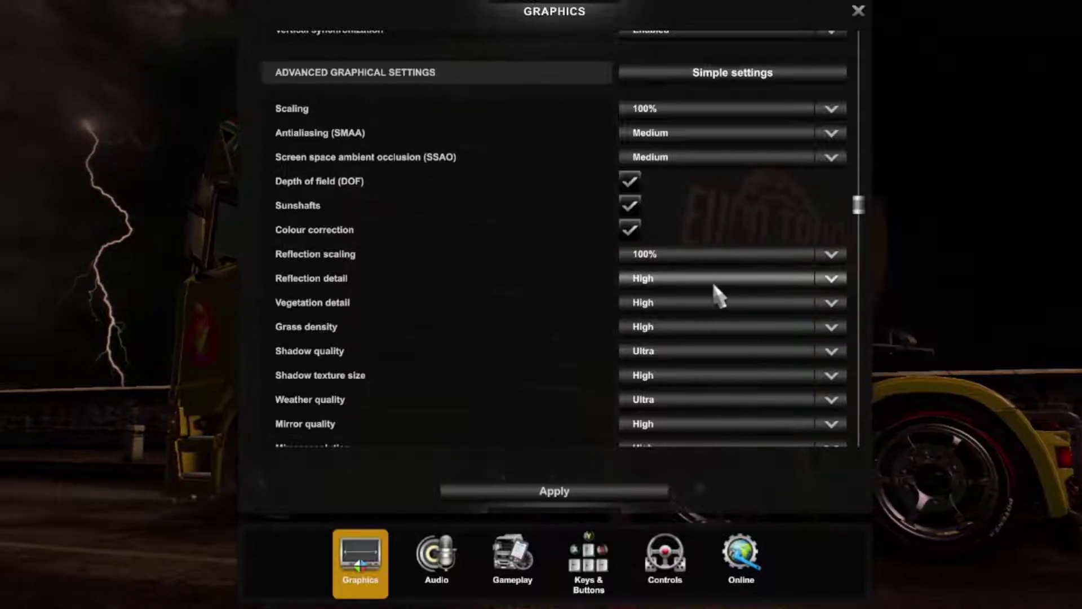
click(835, 281)
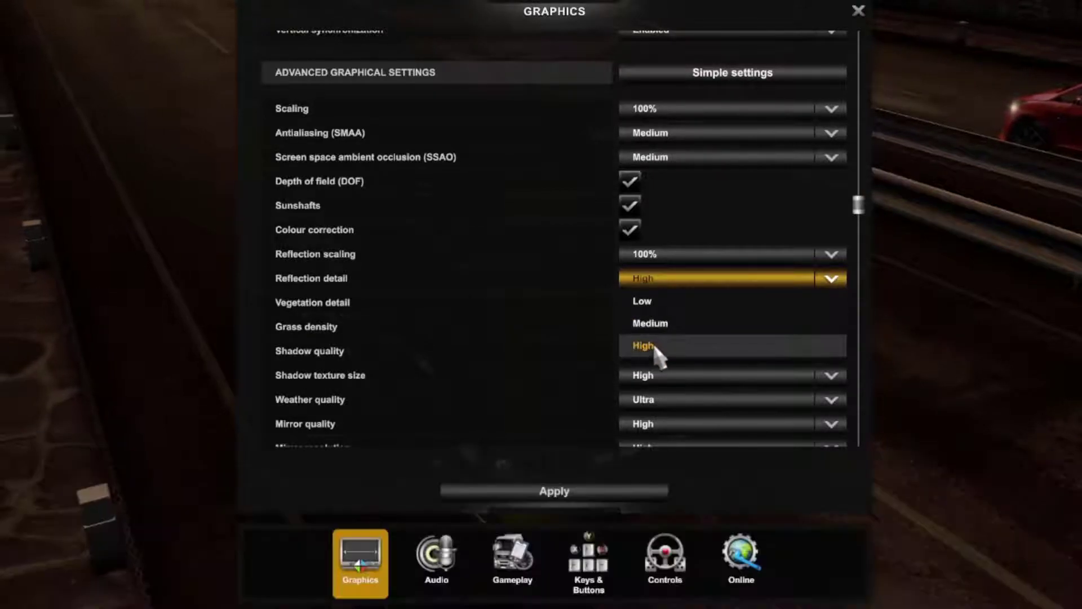
click(837, 281)
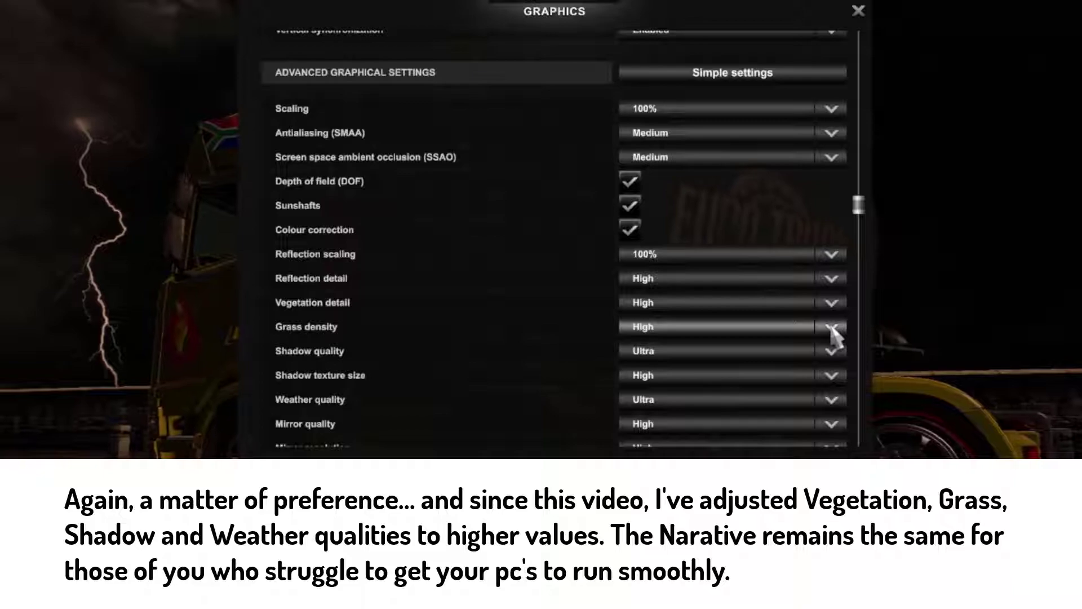
click(830, 327)
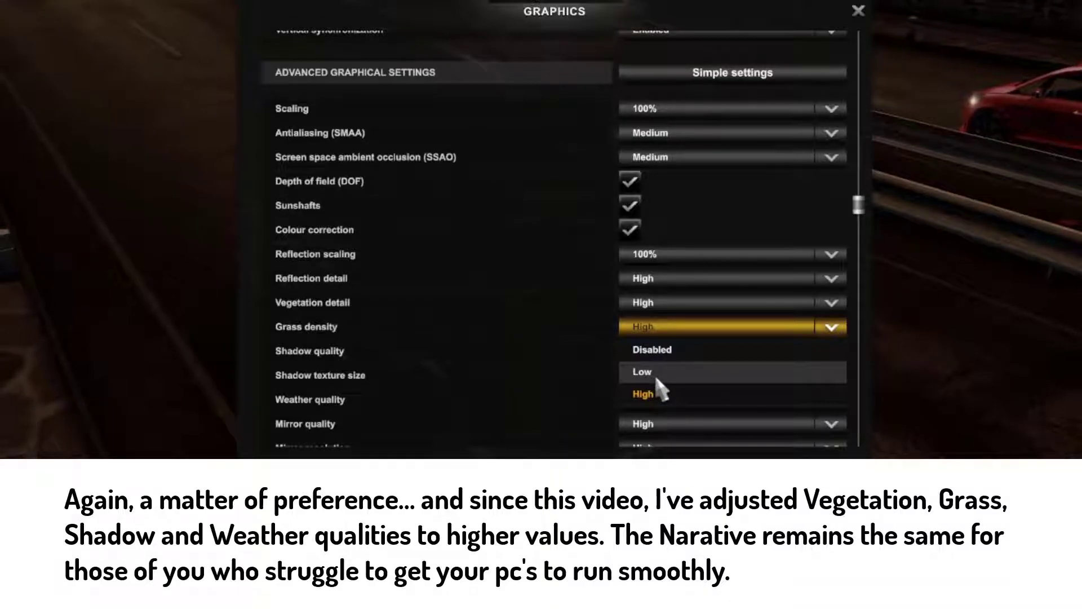
click(829, 331)
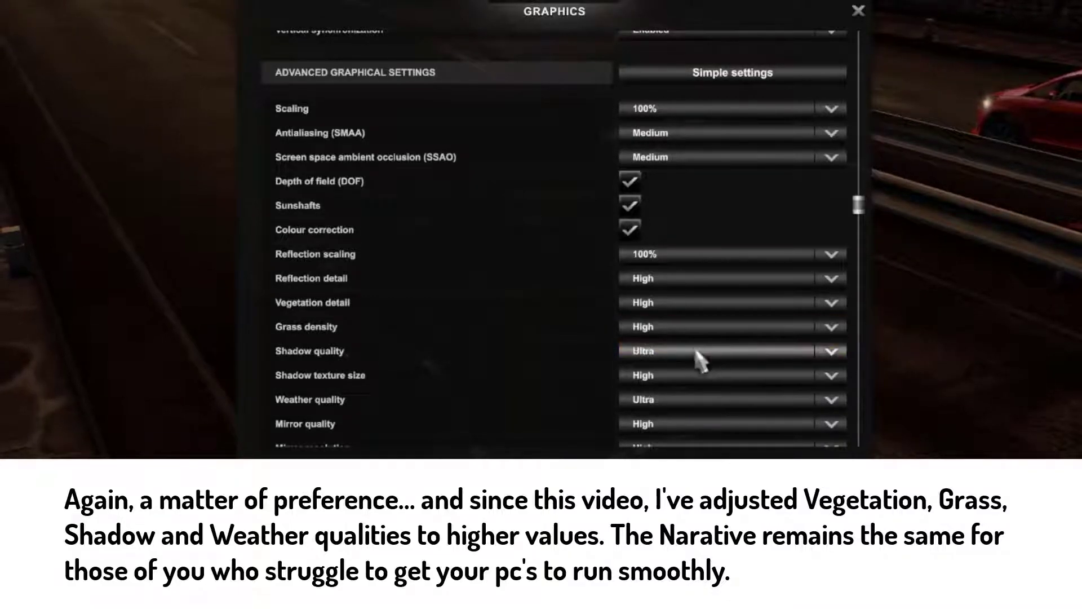
Examine the available options for shadow quality and shadow texture size in the advanced graphical settings.
click(830, 355)
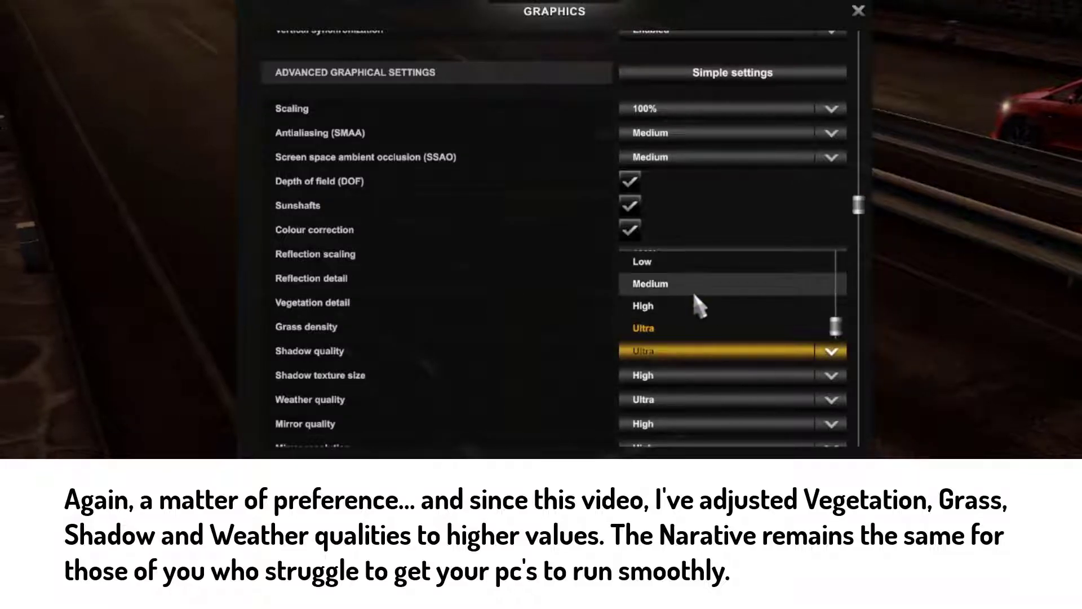
scroll(699, 304, up, 1)
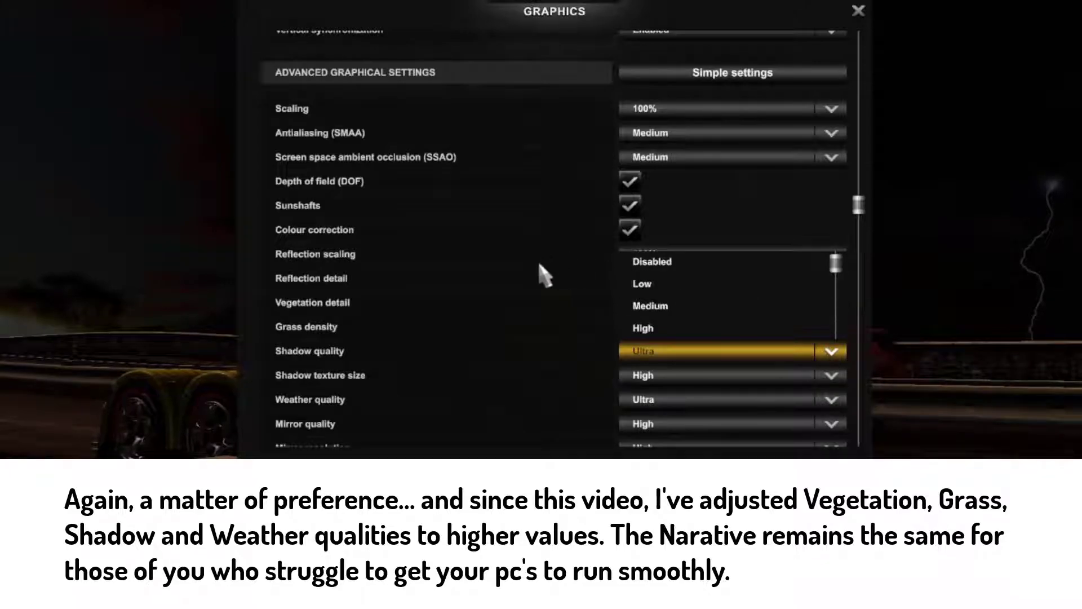
scroll(541, 274, up, 1)
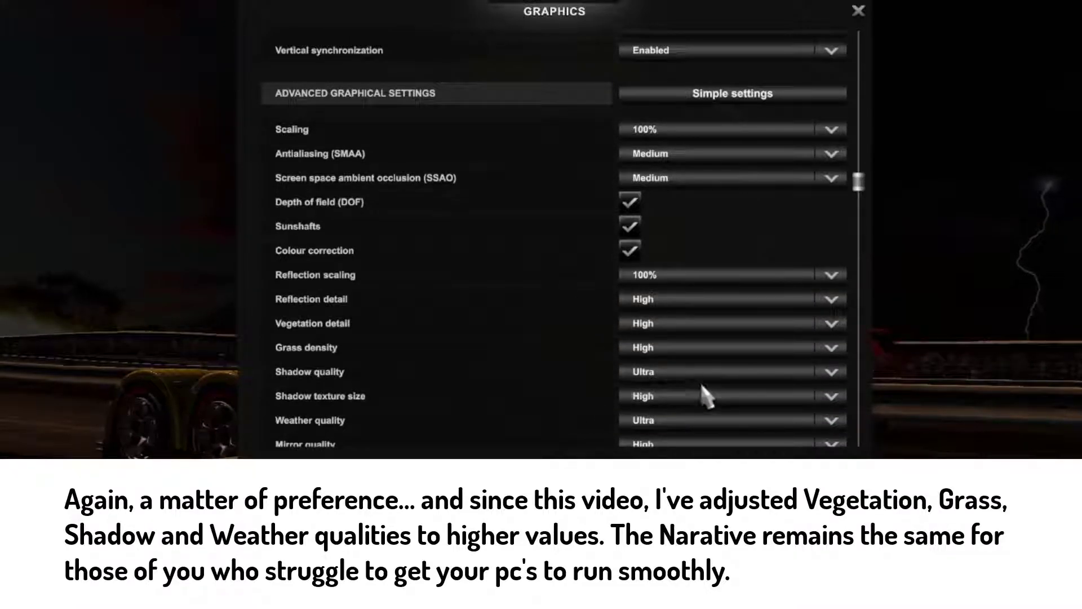
click(832, 373)
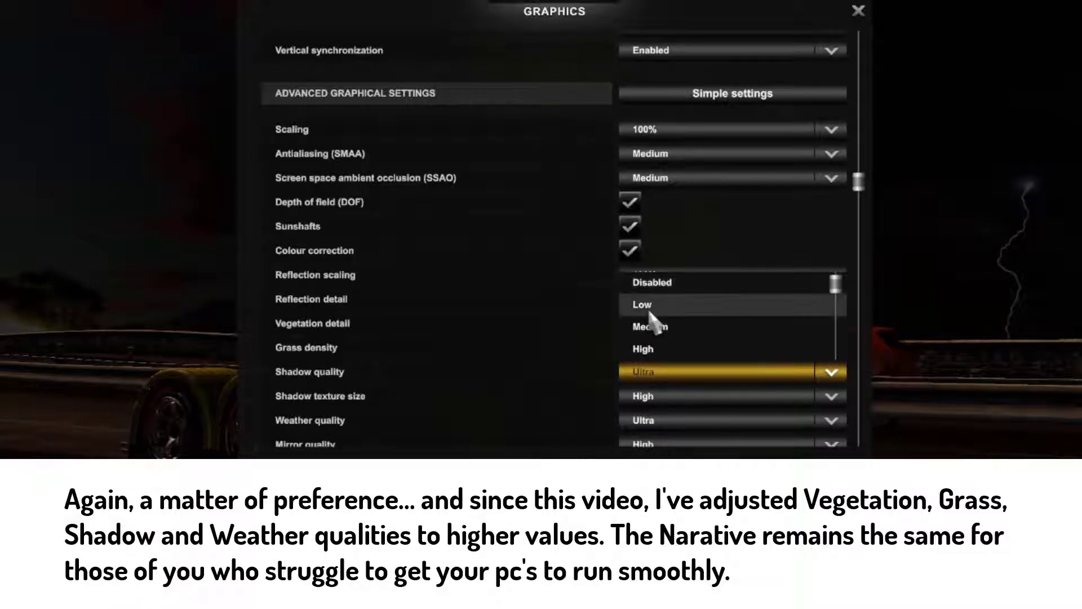
scroll(699, 341, down, 1)
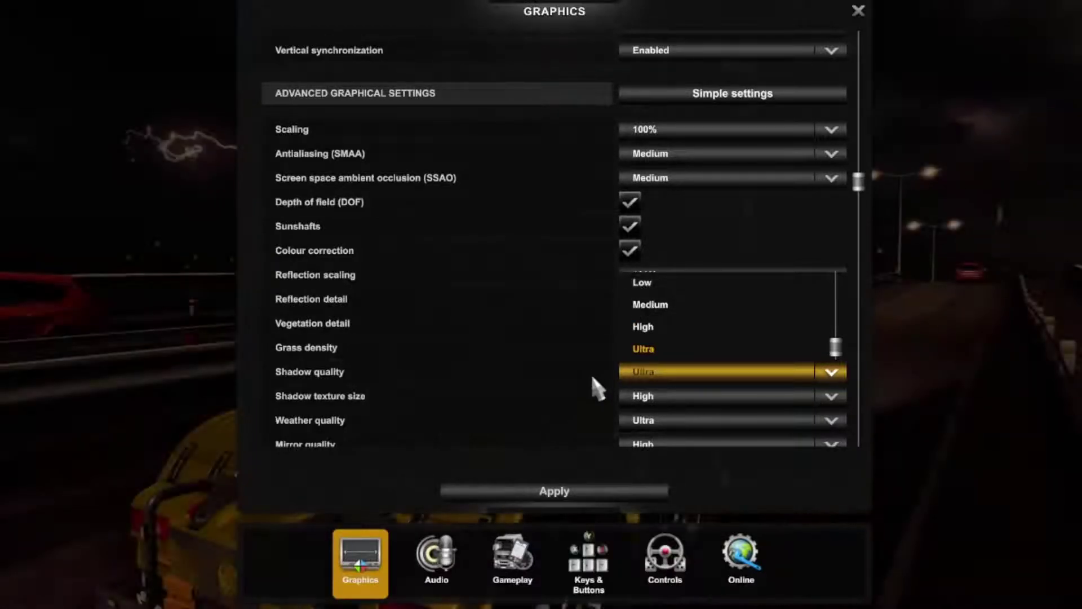
click(597, 394)
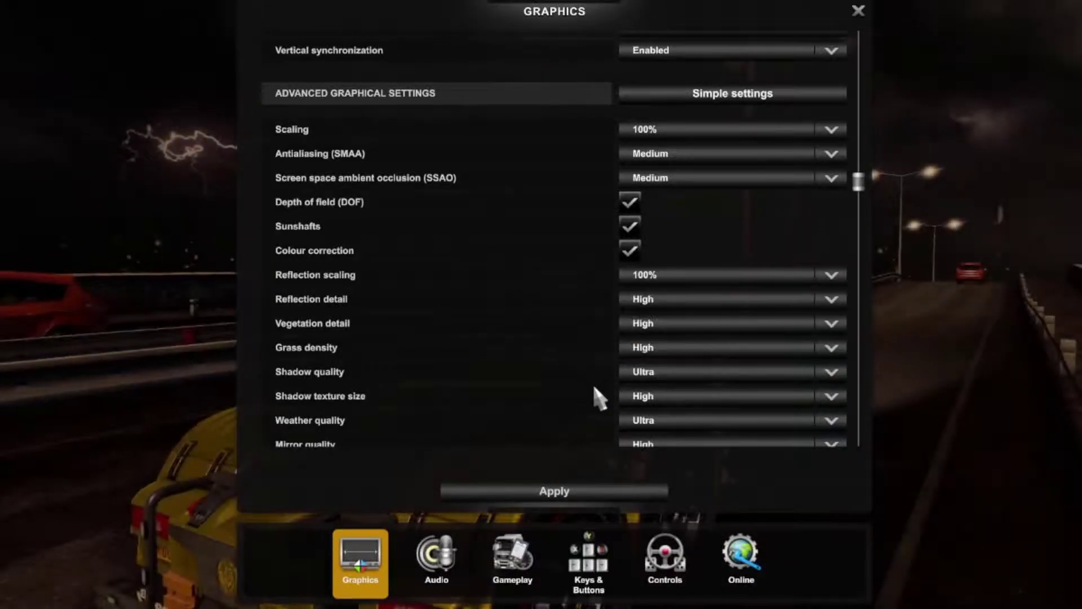
click(836, 399)
click(565, 390)
scroll(564, 394, down, 3)
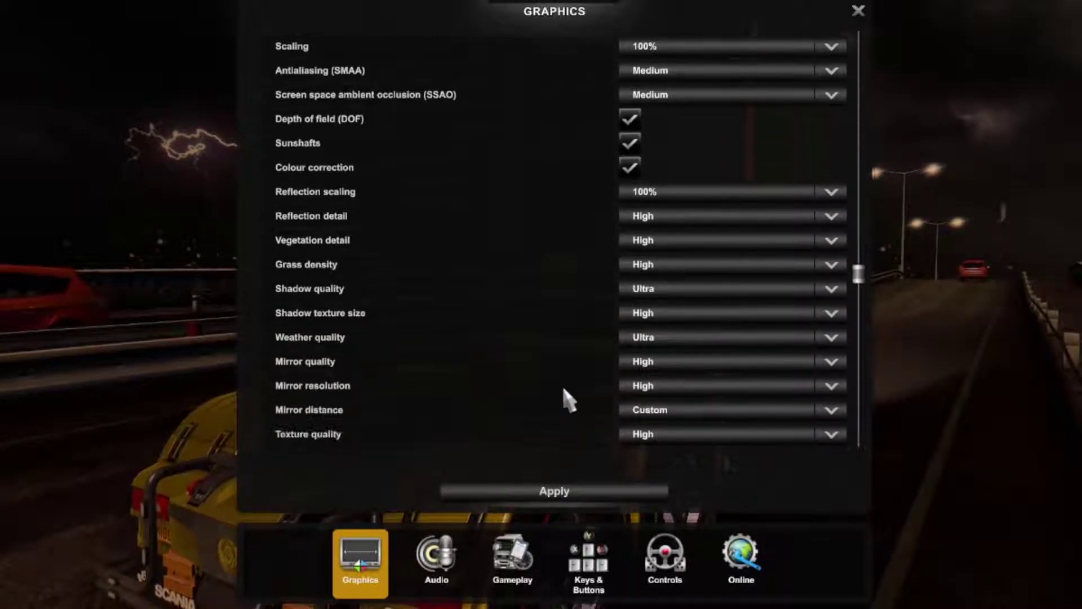
click(832, 289)
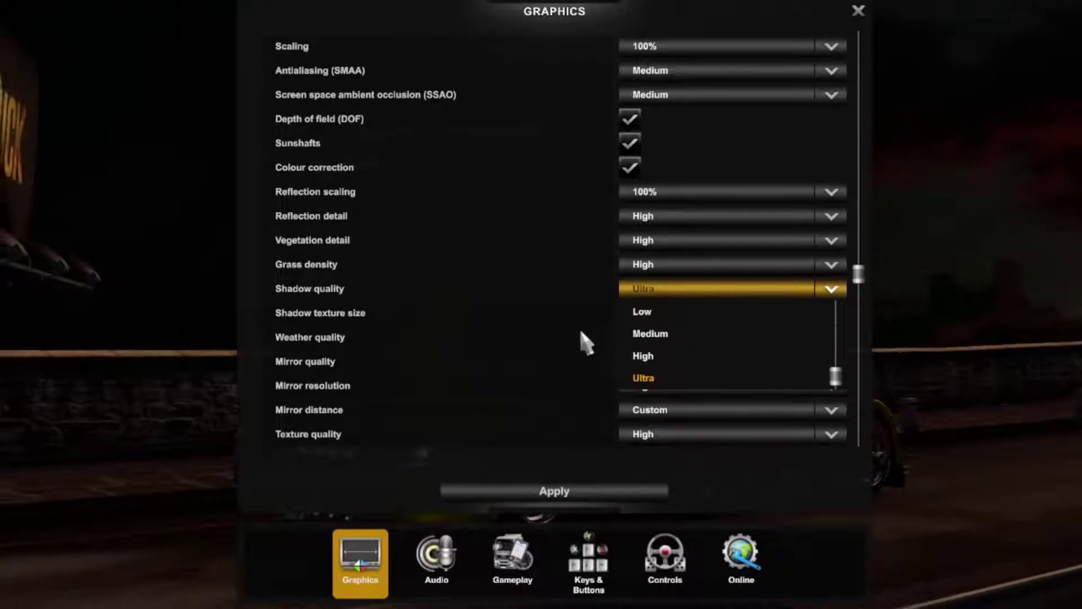
click(528, 353)
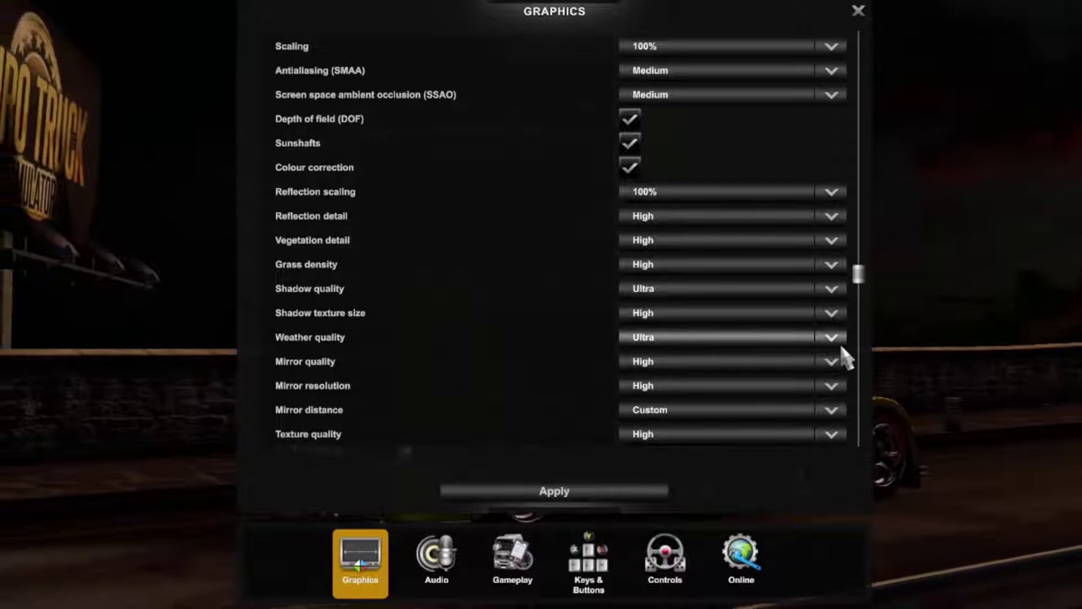
Look through the available weather quality options in the advanced graphical settings.
scroll(844, 352, down, 1)
click(830, 318)
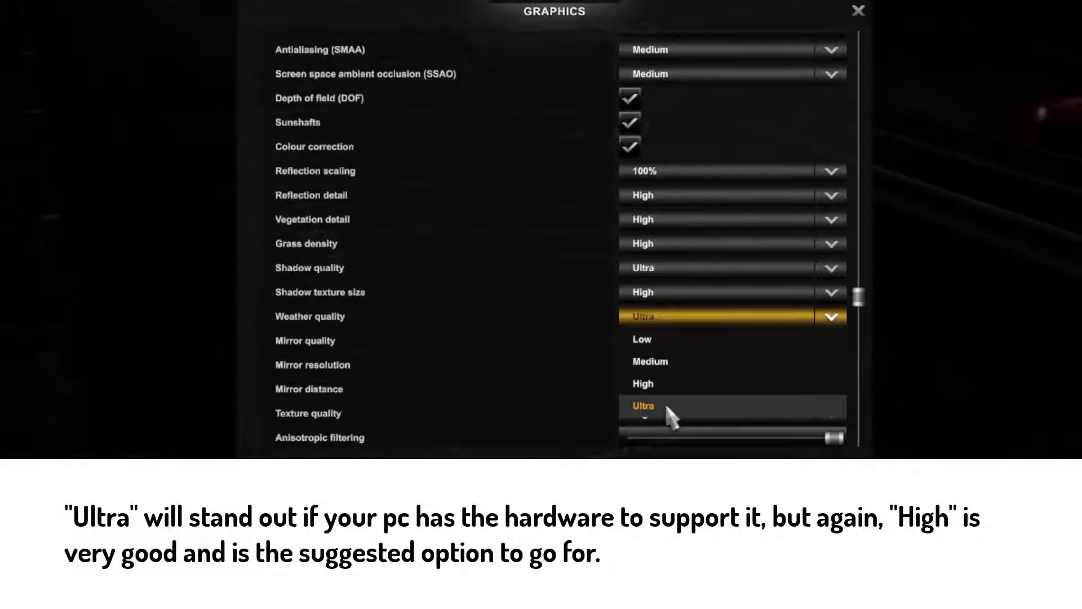
click(570, 325)
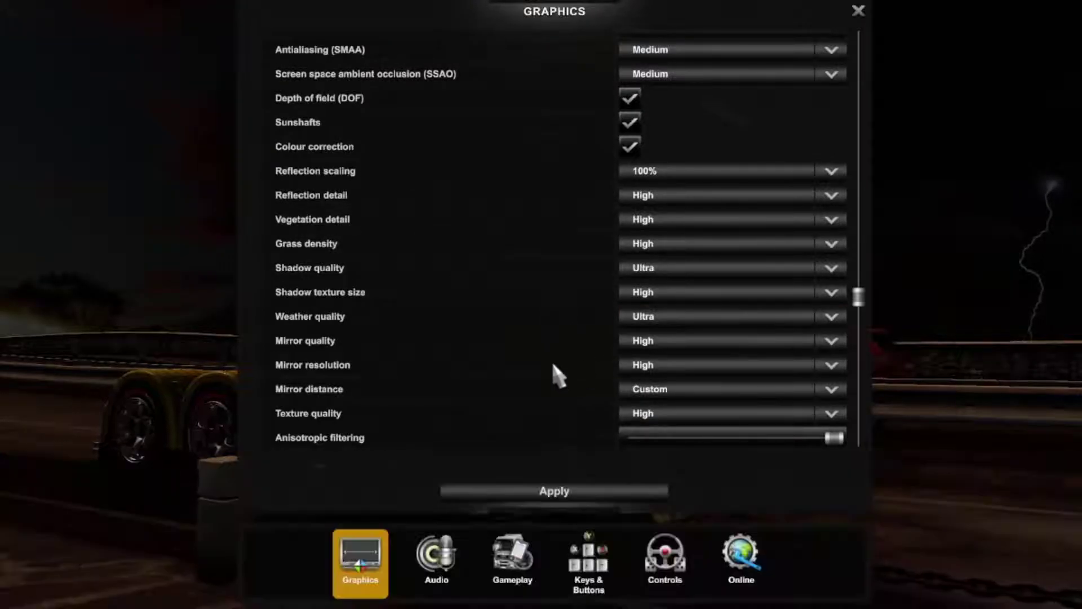
Review the available options for mirror quality, mirror resolution and mirror distance.
click(830, 342)
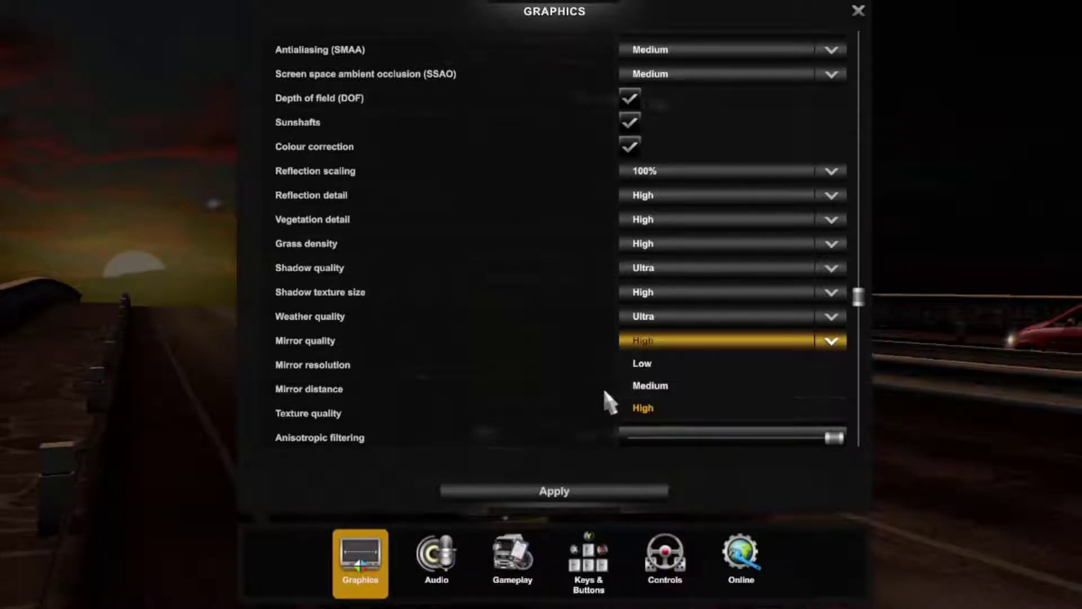
click(585, 398)
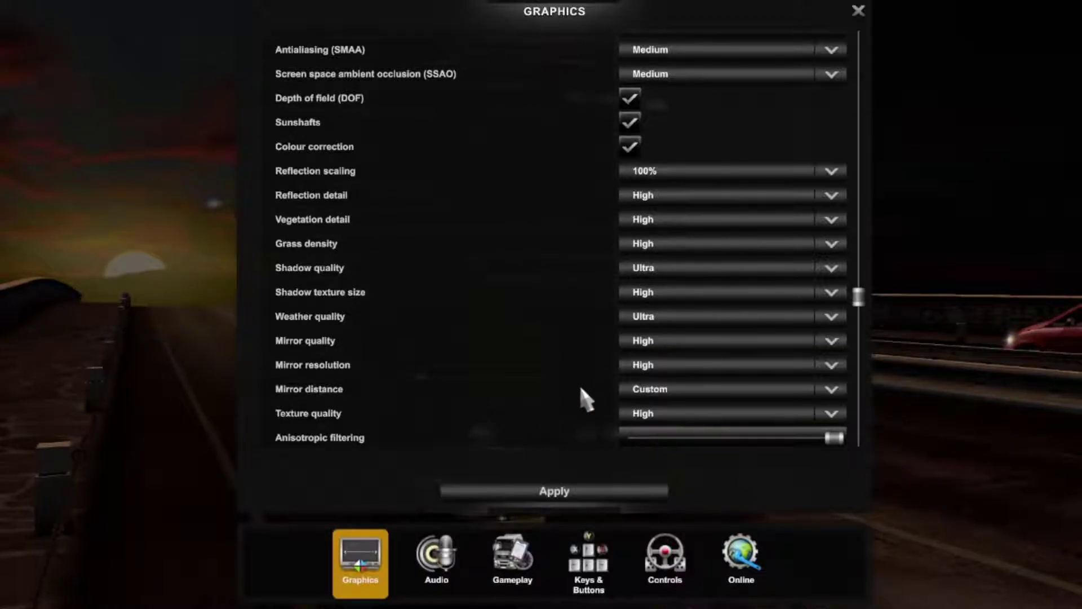
click(833, 366)
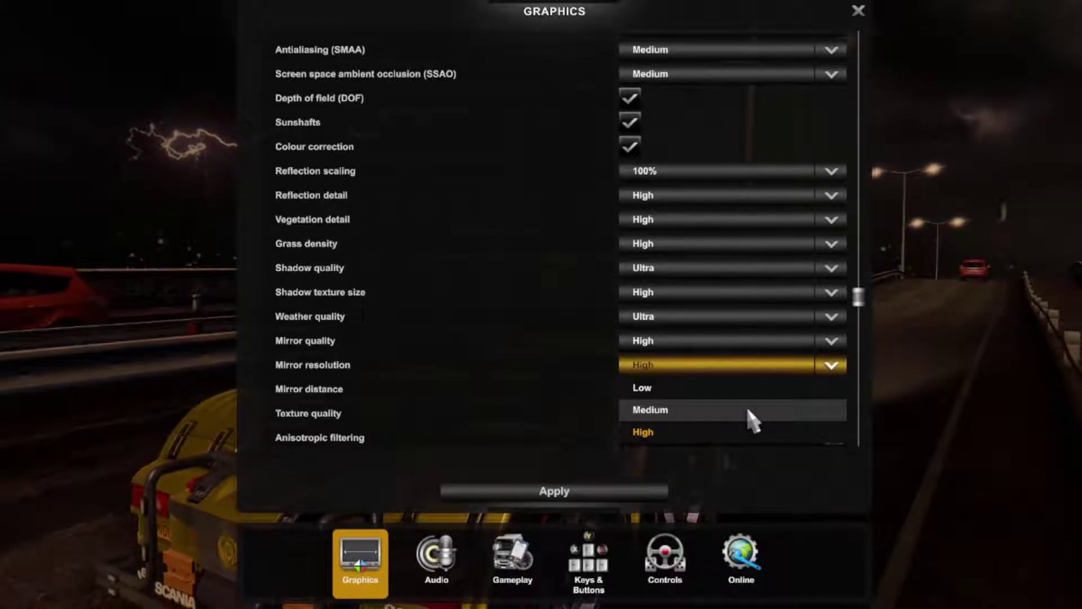
click(561, 379)
scroll(555, 375, down, 3)
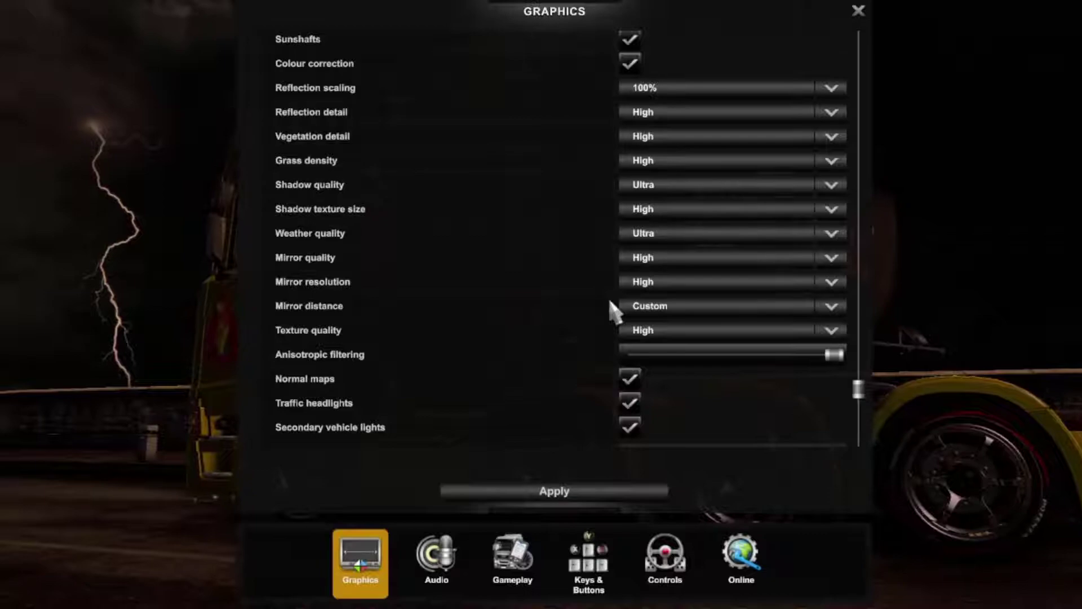
click(832, 306)
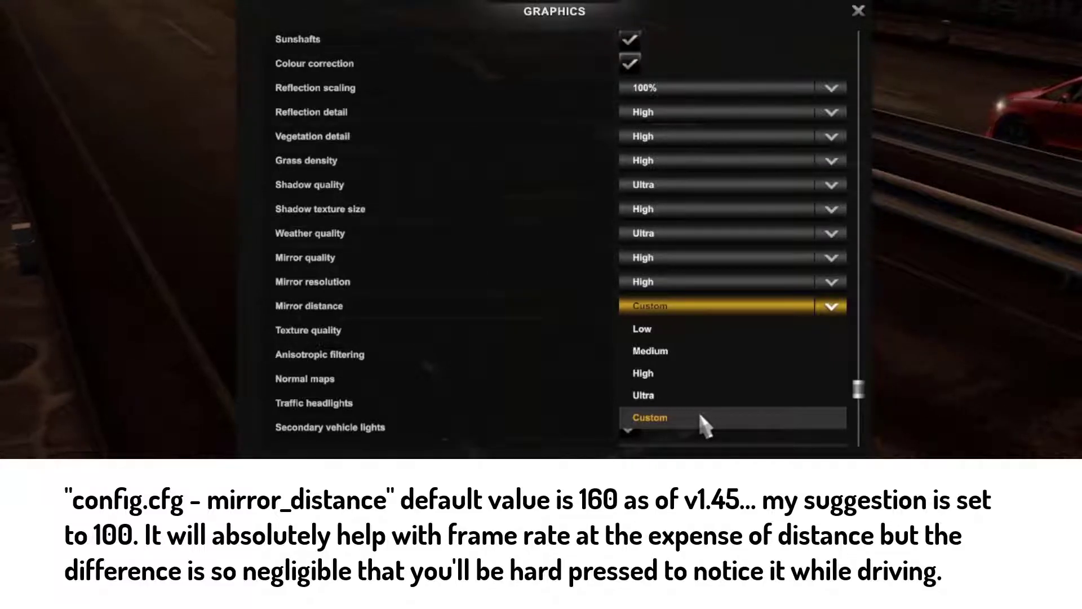
click(558, 307)
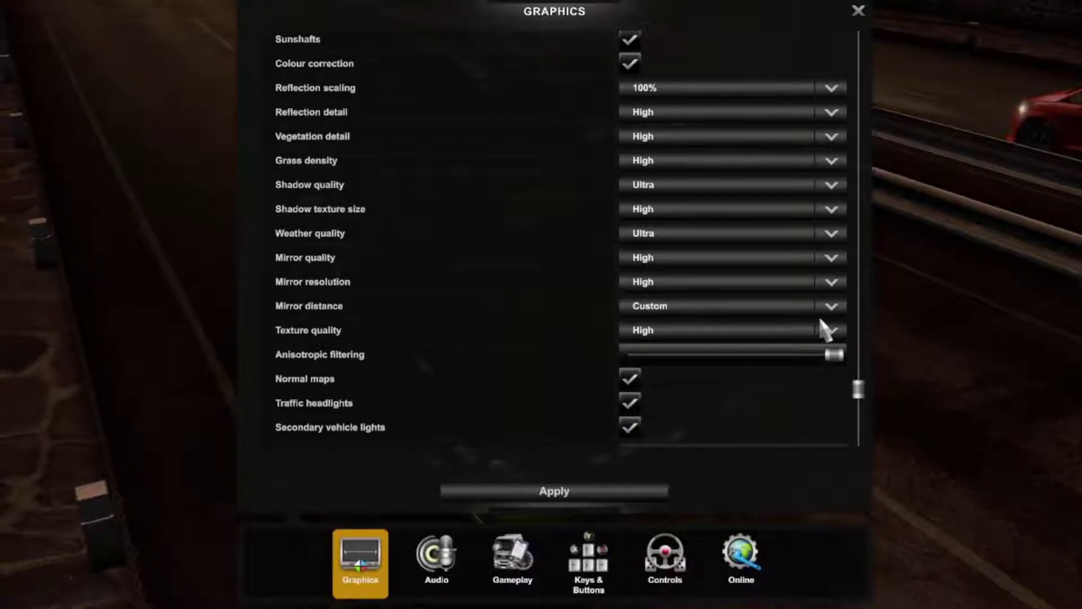
Check the available options for texture quality and light visibility ranges.
click(822, 334)
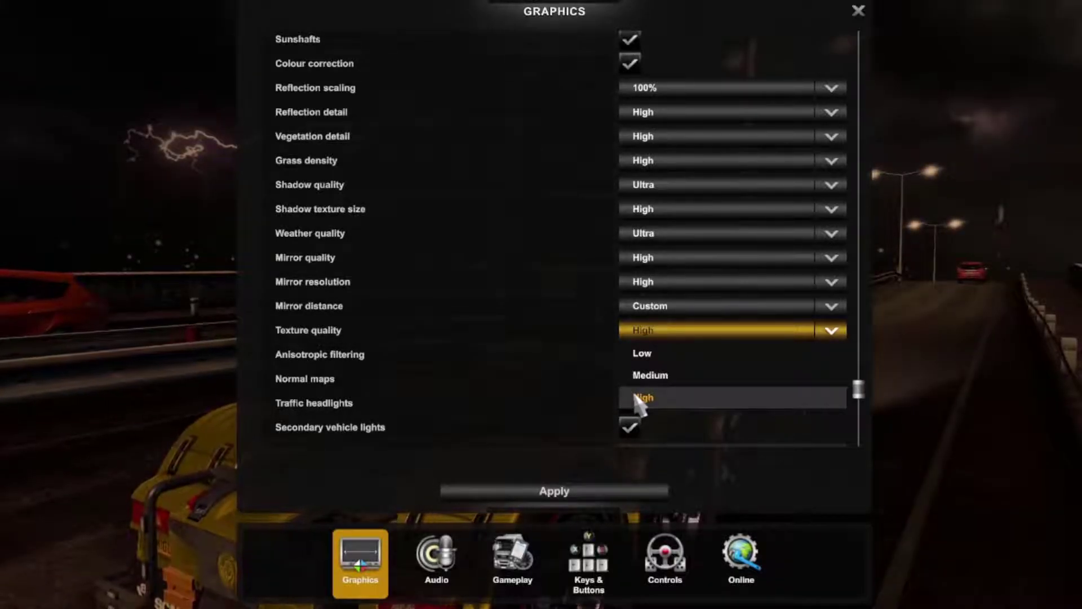
click(583, 362)
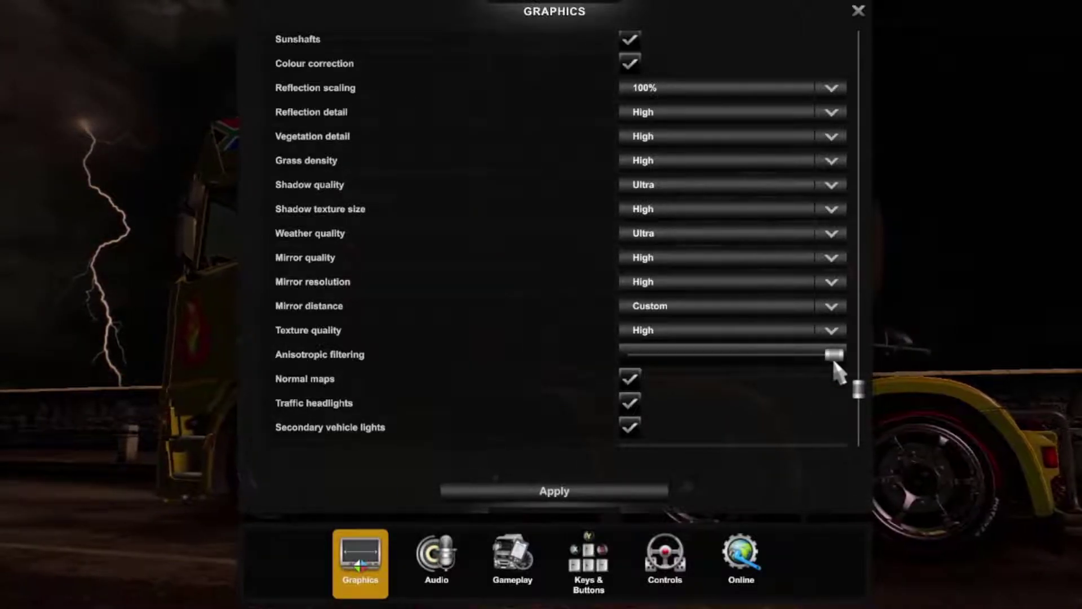
scroll(812, 374, down, 2)
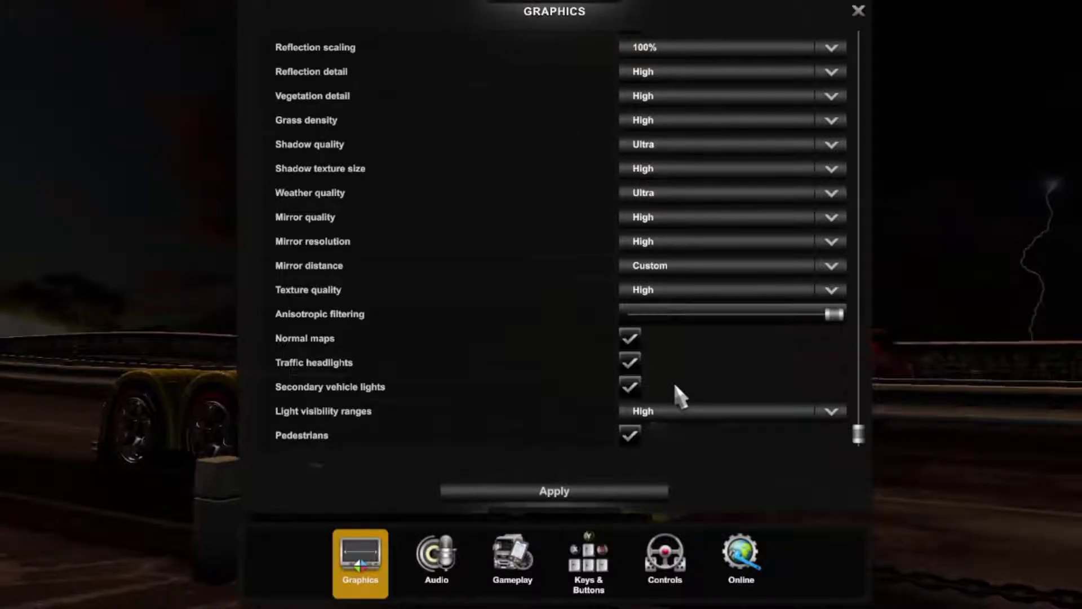
click(831, 412)
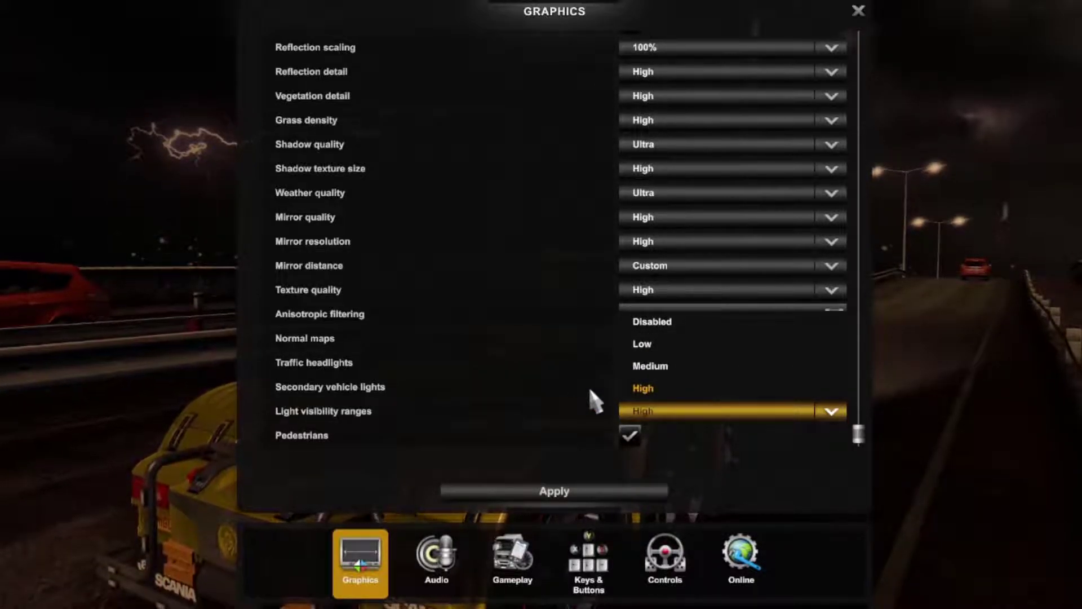
click(596, 420)
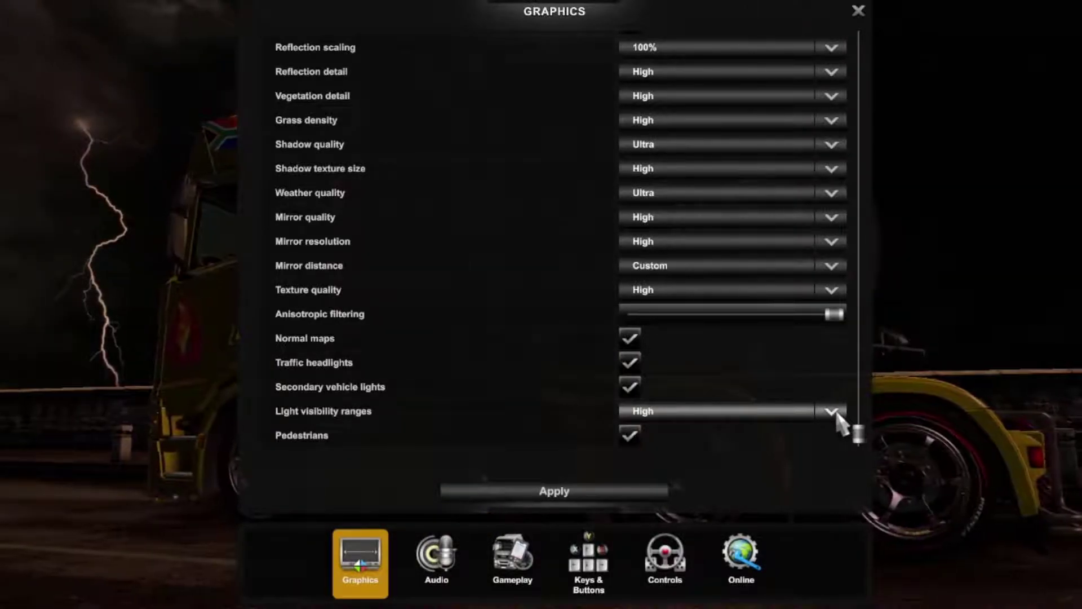
Disable pedestrians, then apply and confirm the change and exit the graphics options.
click(633, 441)
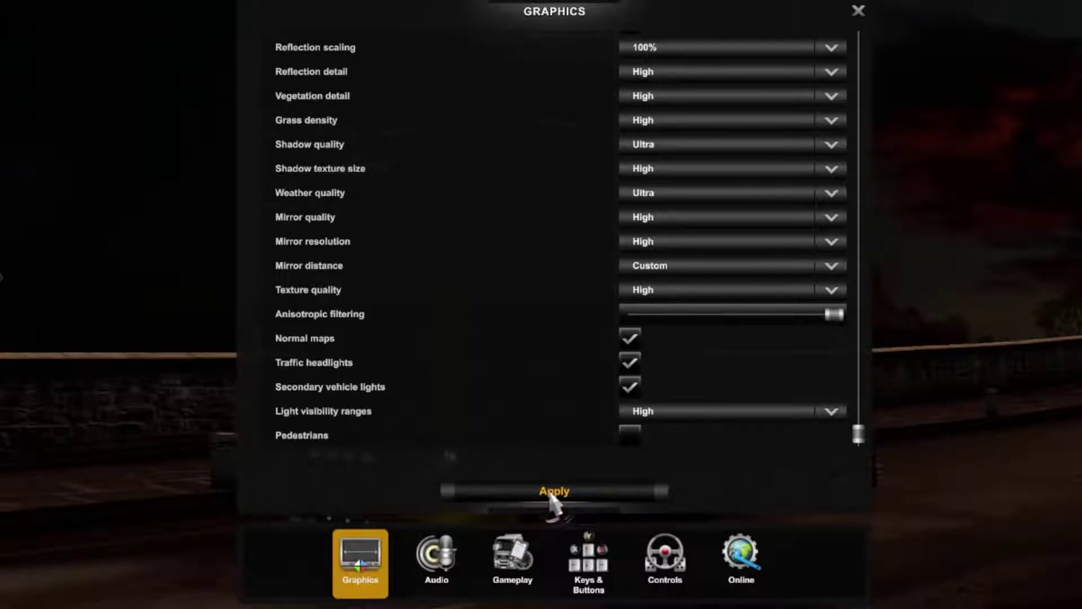
click(554, 493)
click(486, 360)
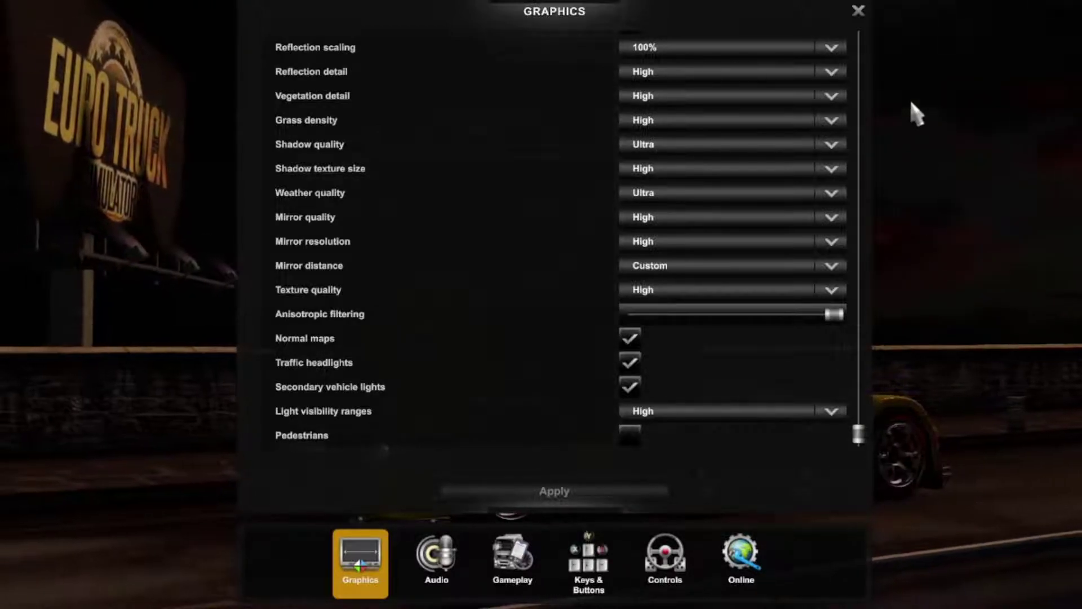
click(858, 10)
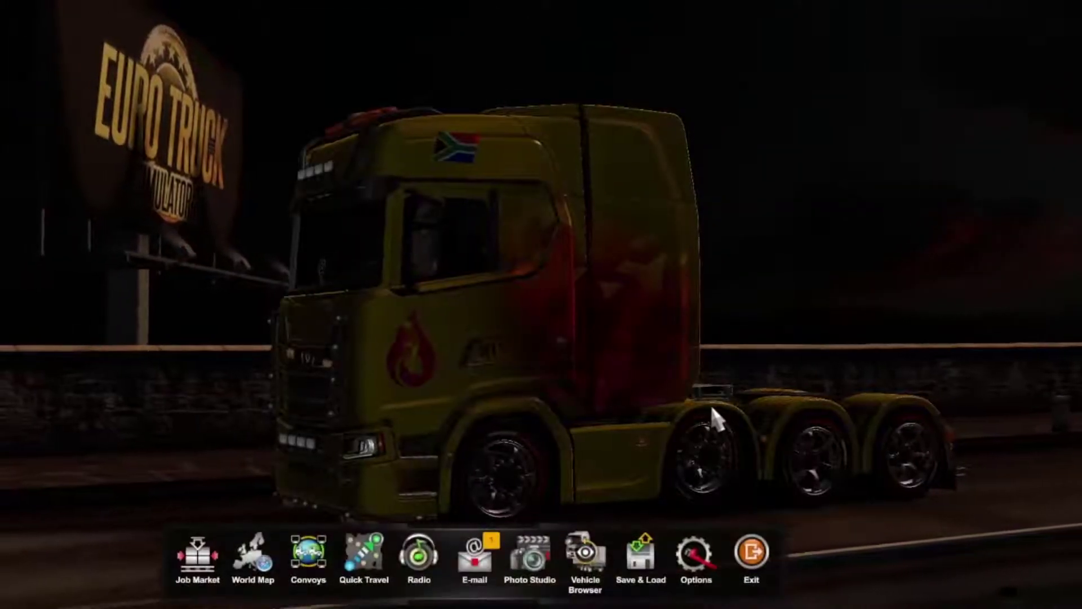